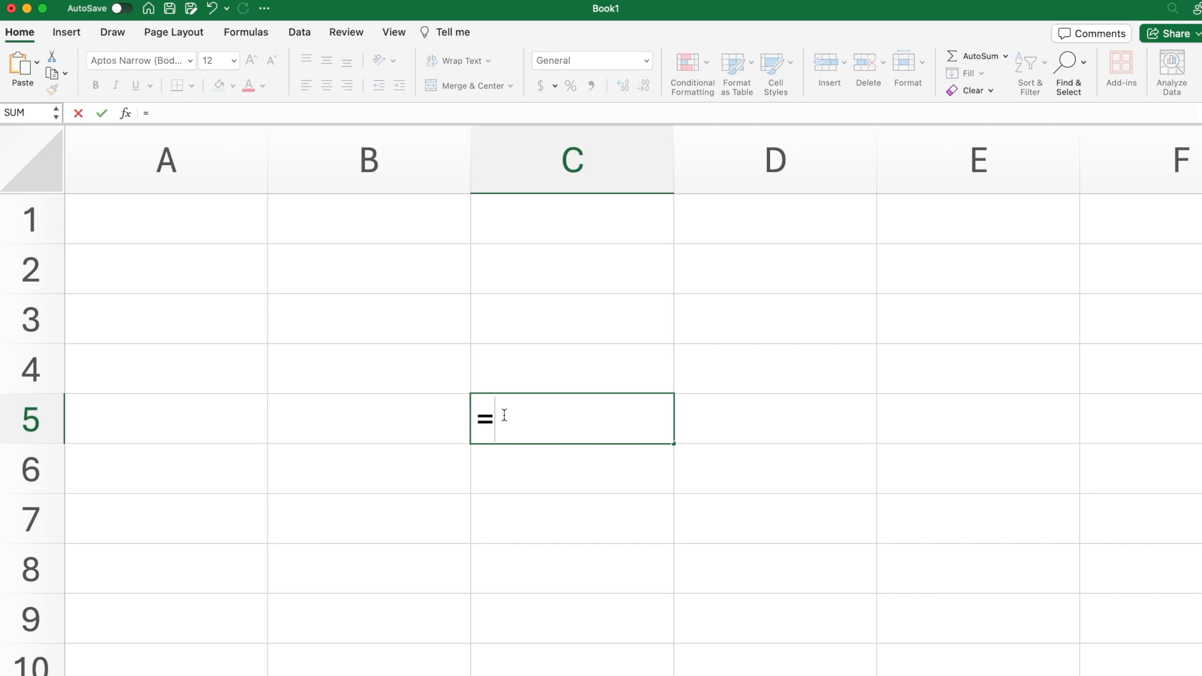
type("SUMF")
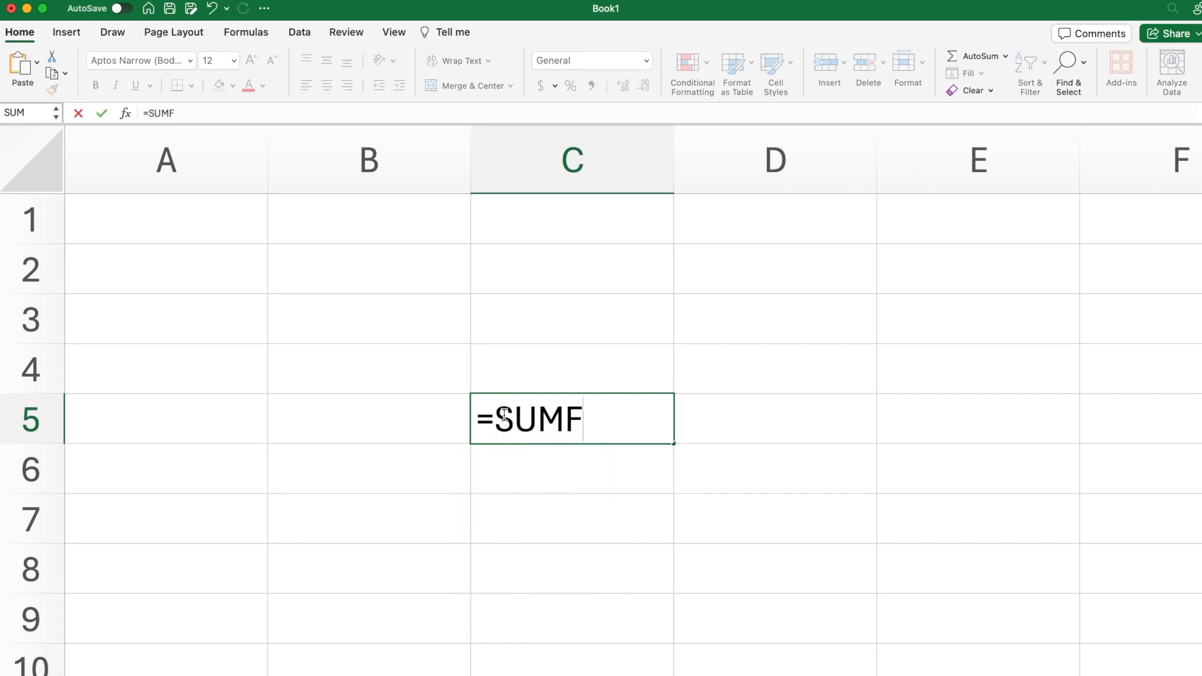
key("BackSpace")
type("IF")
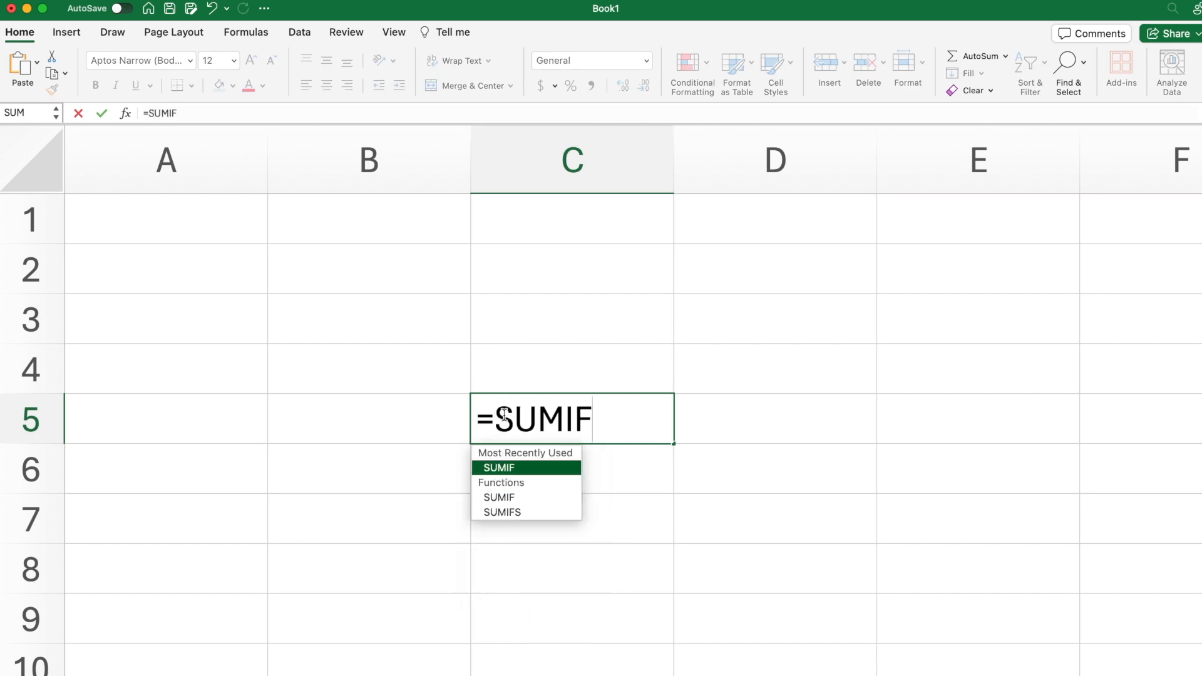
type("(")
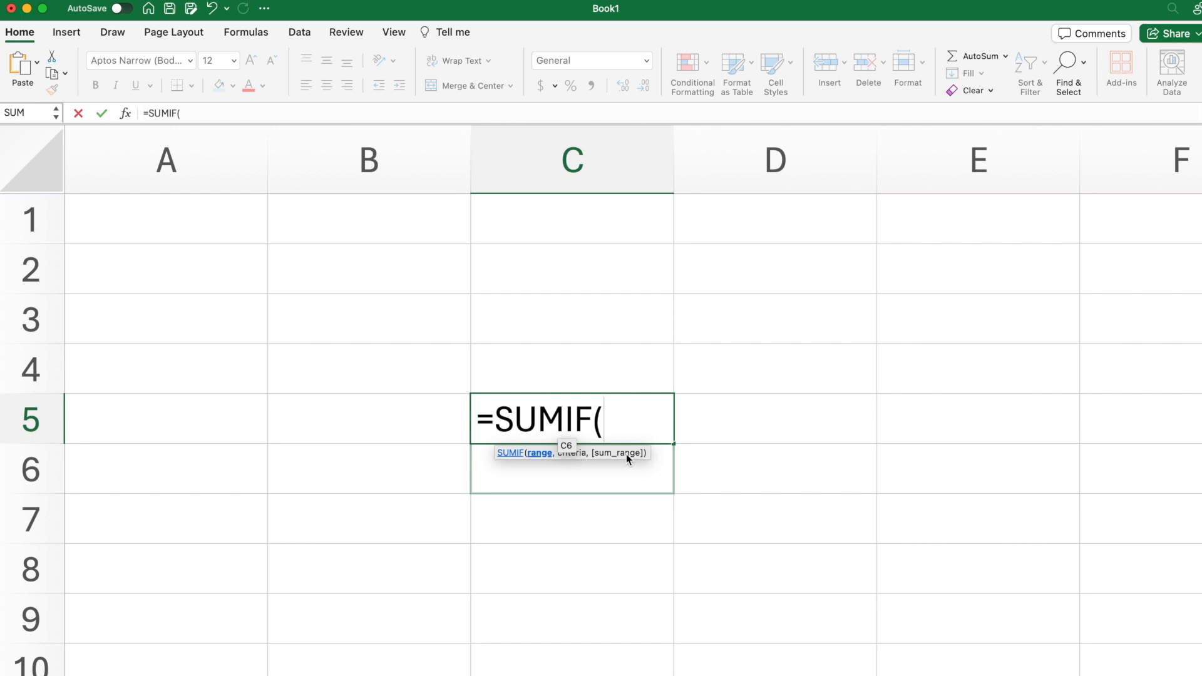
key("Escape")
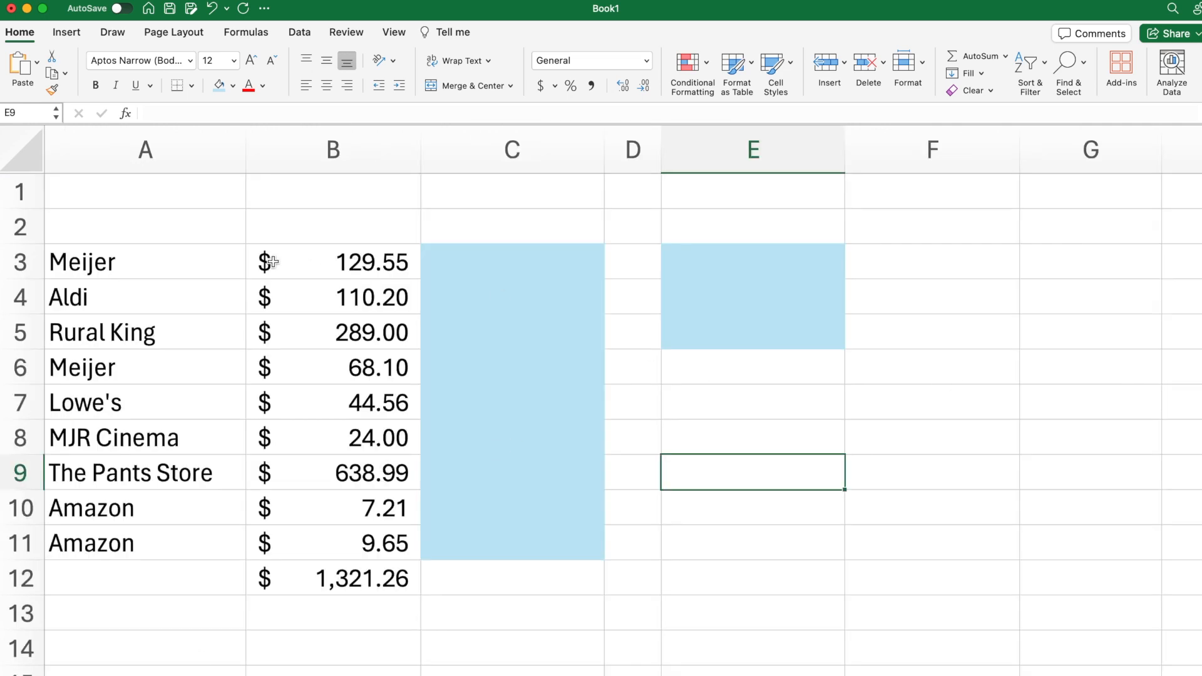
Step: Review the store names in A3:A11, the amounts in B3:B11 and the total in B12
left_click(188, 258)
left_click_drag(188, 258, 177, 530)
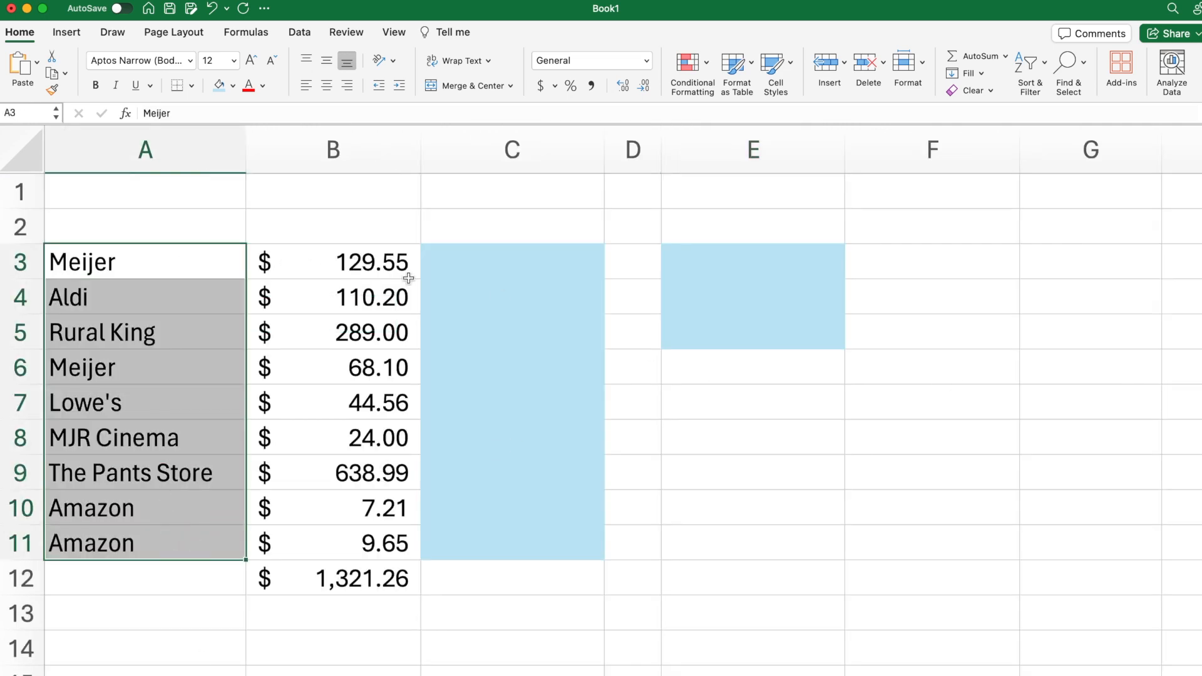
left_click_drag(377, 270, 392, 545)
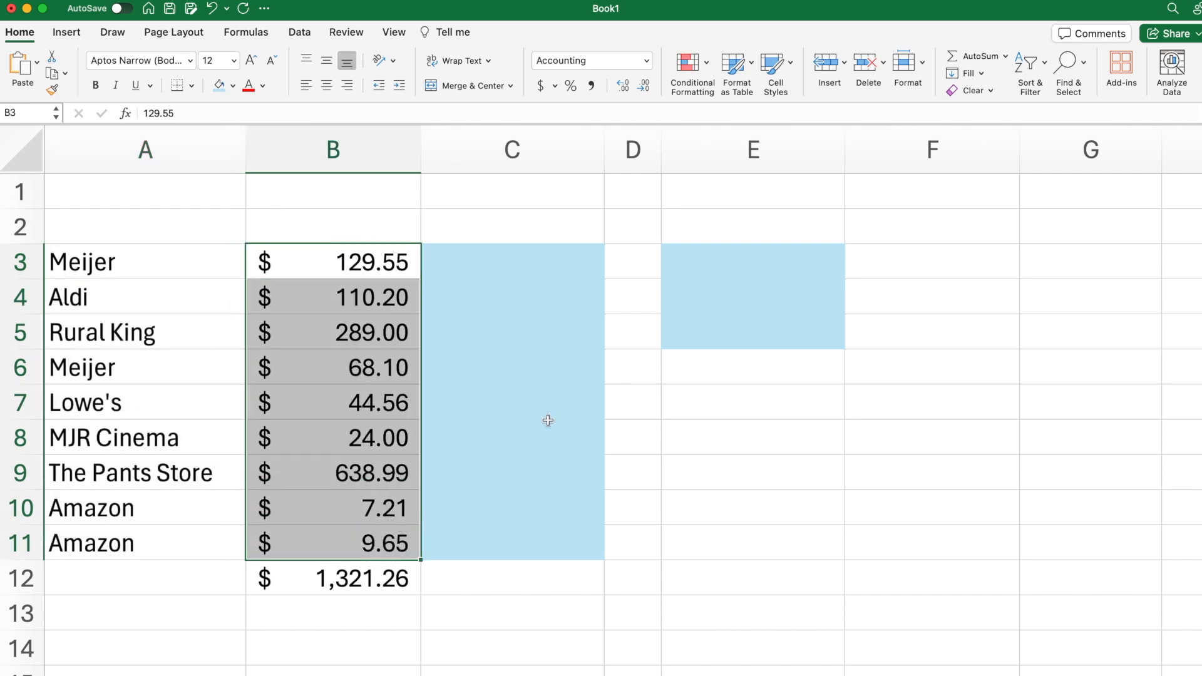
double_click(385, 577)
key("Return")
Step: In F3, build a SUMIF formula with range C3:C11, criteria E3 and sum range B3:B11
left_click(521, 271)
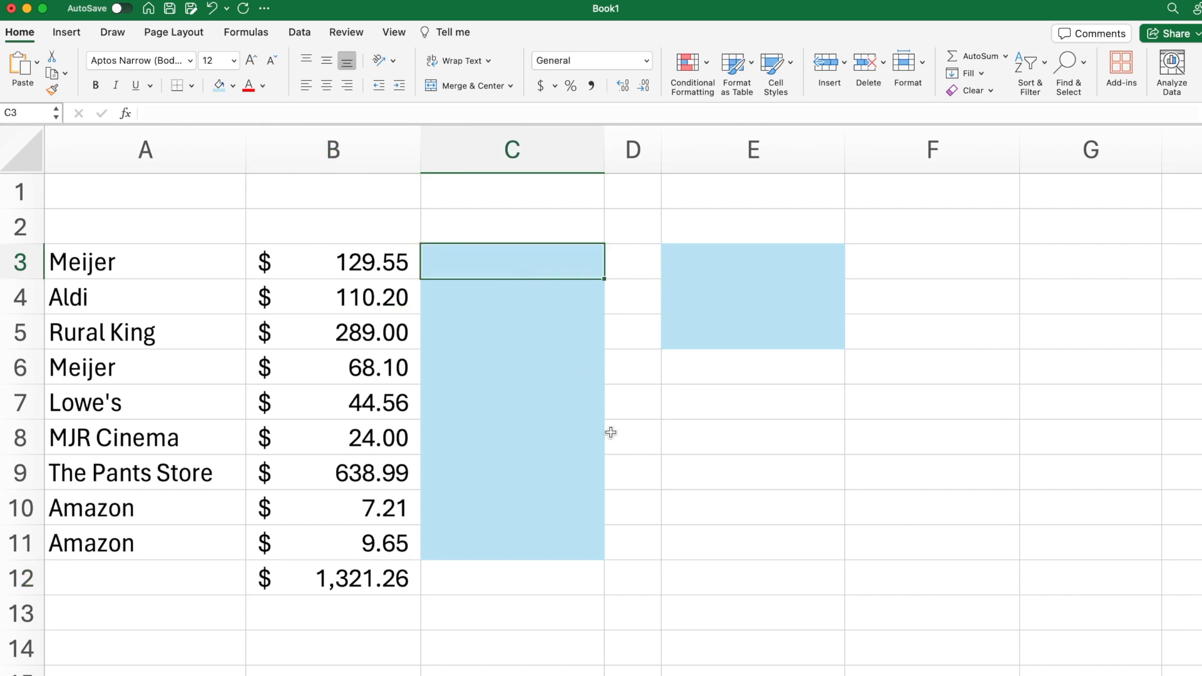
key("Right")
key("Right")
key("Right")
type("=SUMIF")
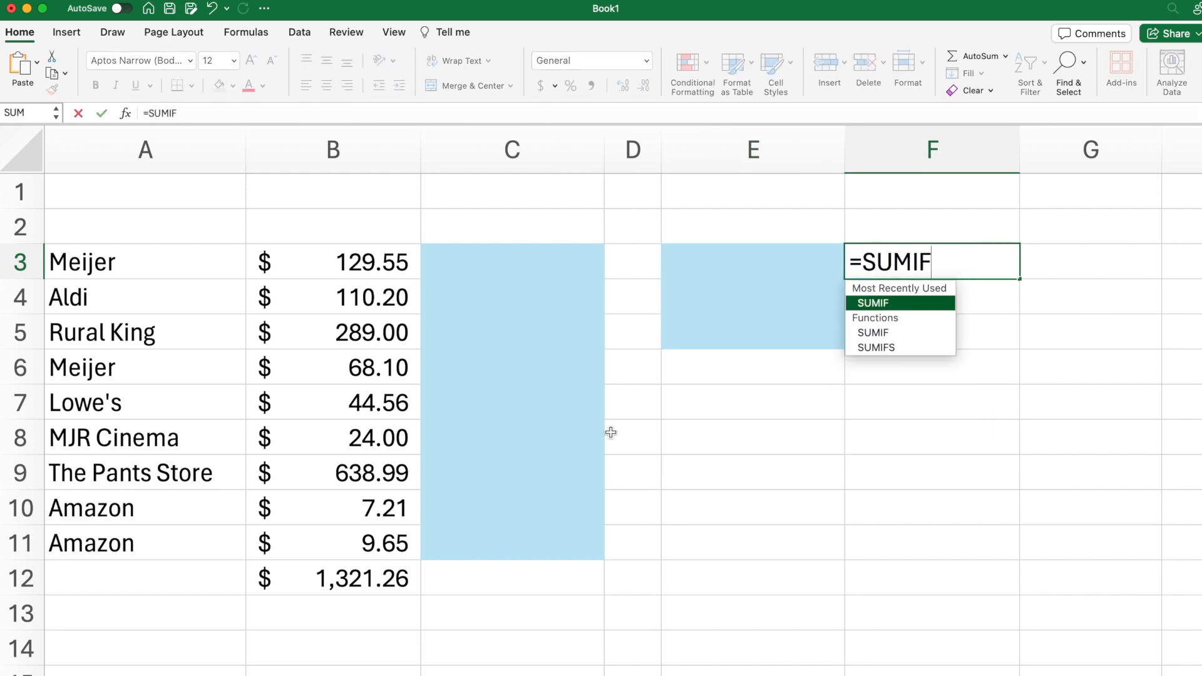
type("(")
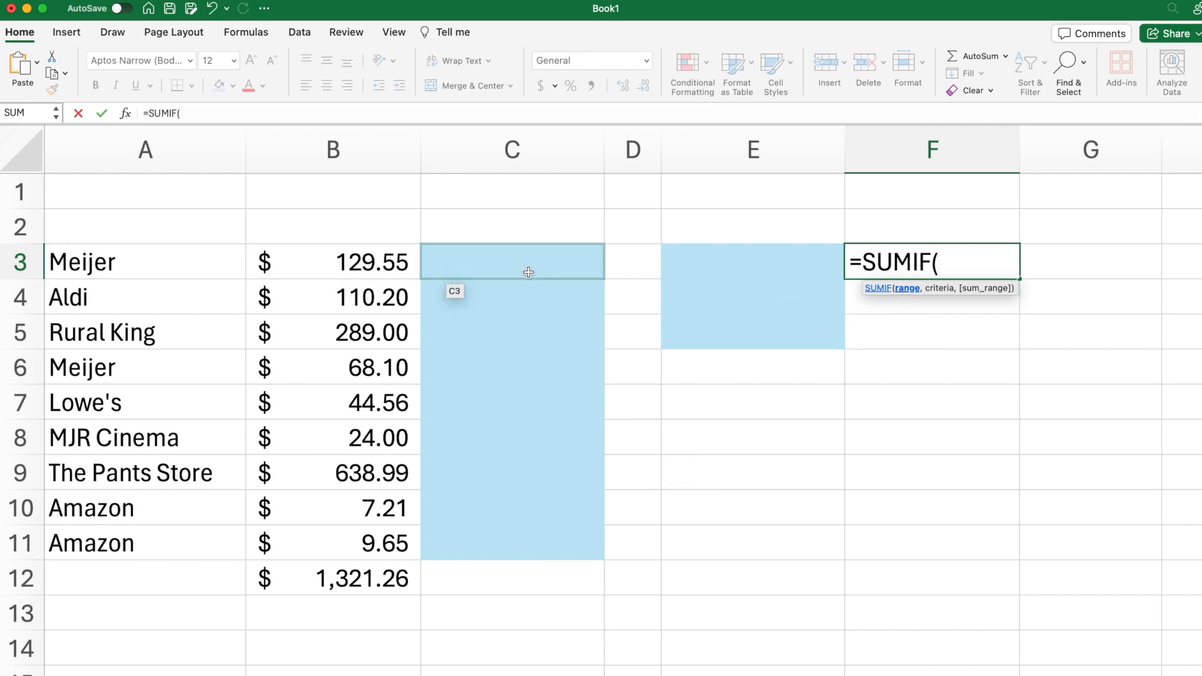
left_click_drag(529, 272, 514, 543)
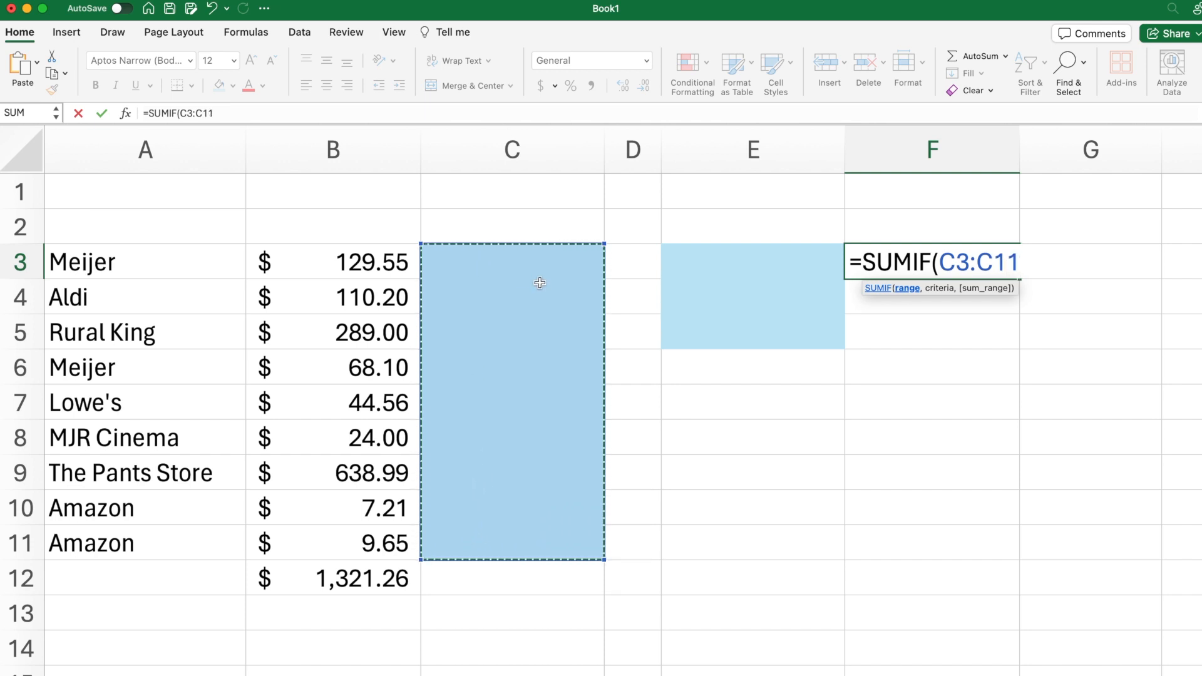
type(",")
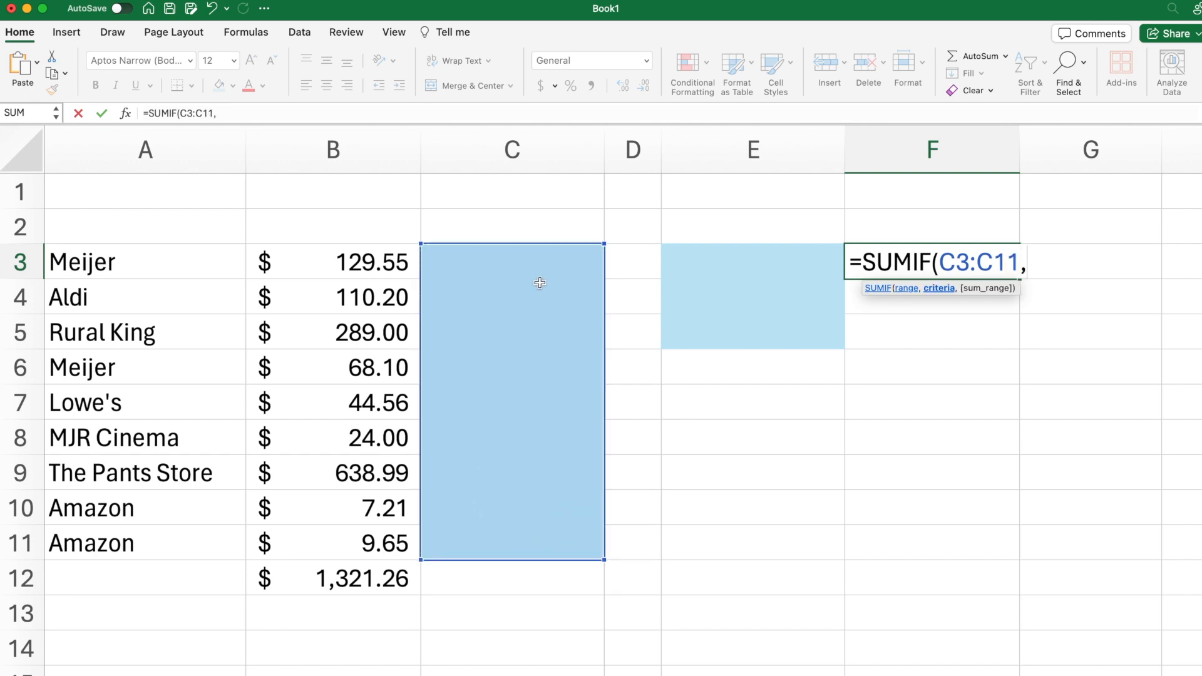
left_click(776, 259)
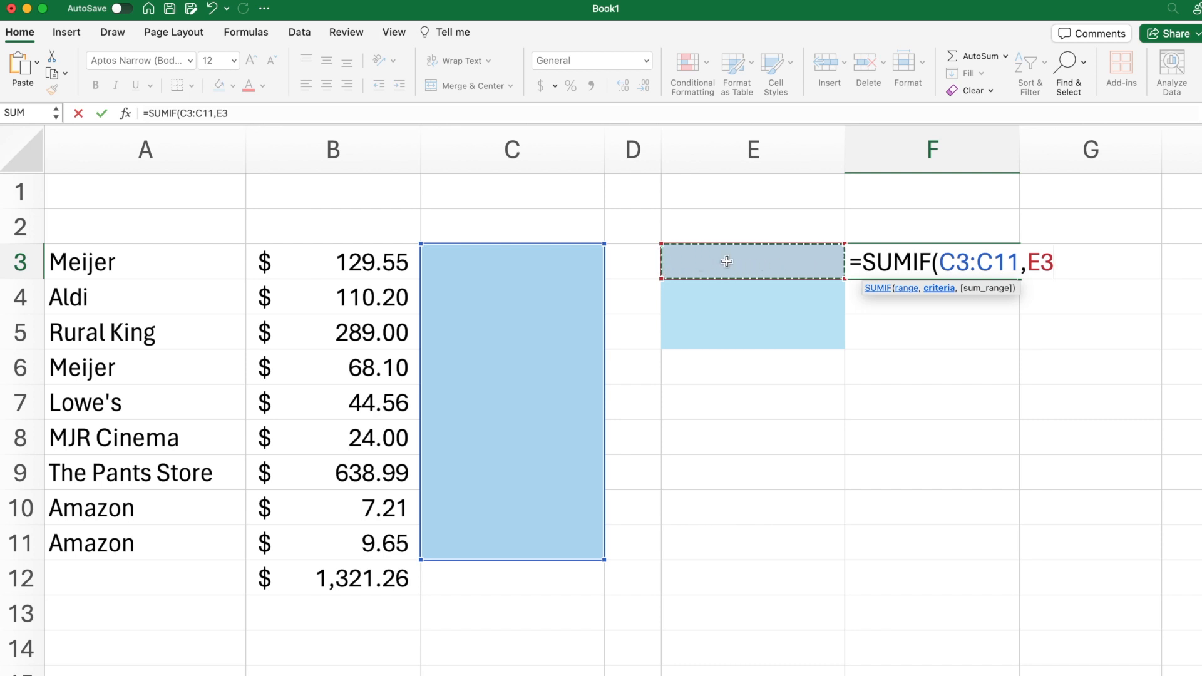
type(",")
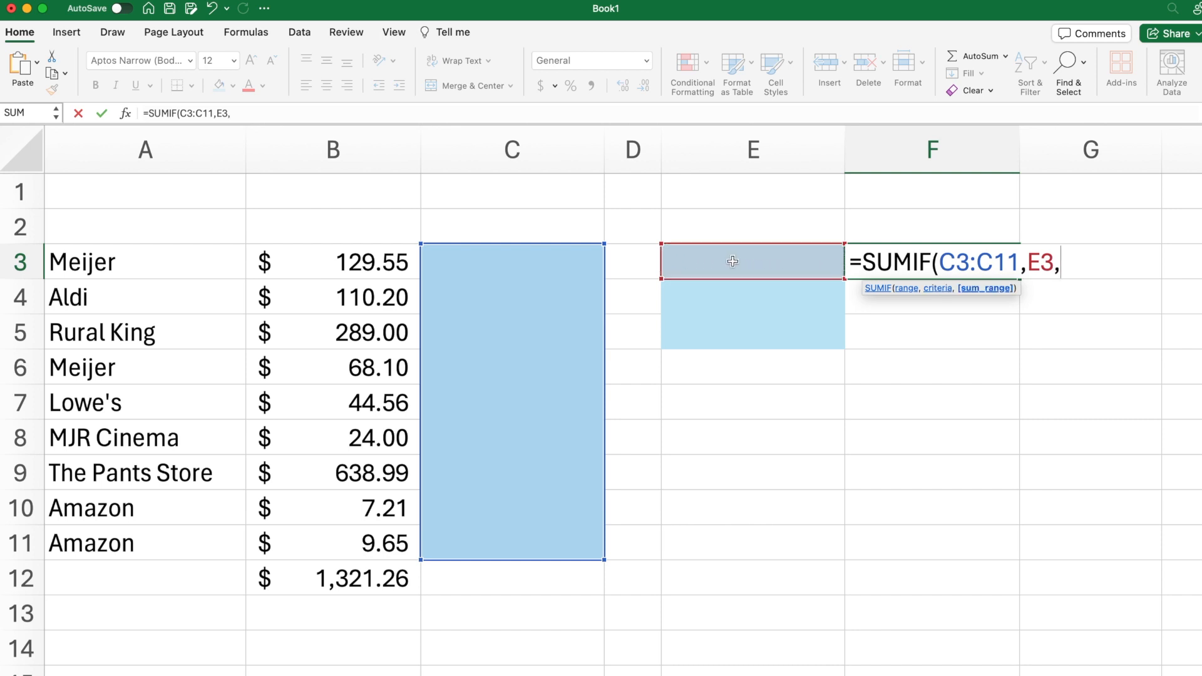
left_click_drag(371, 254, 352, 553)
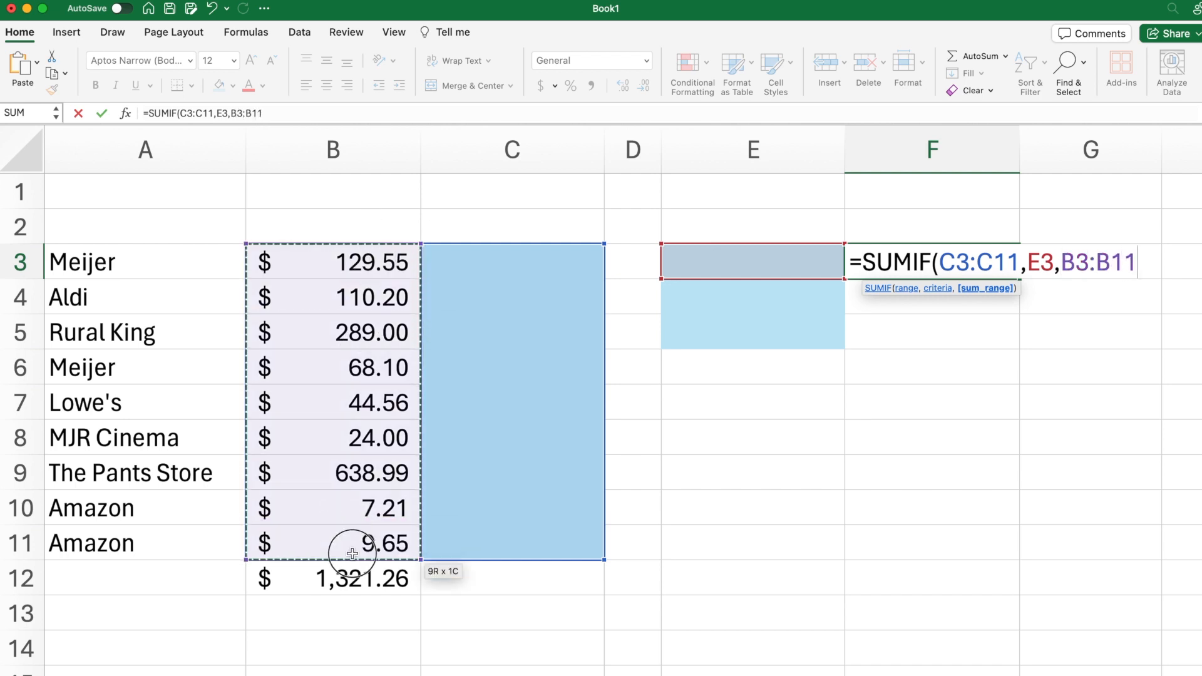
type(")")
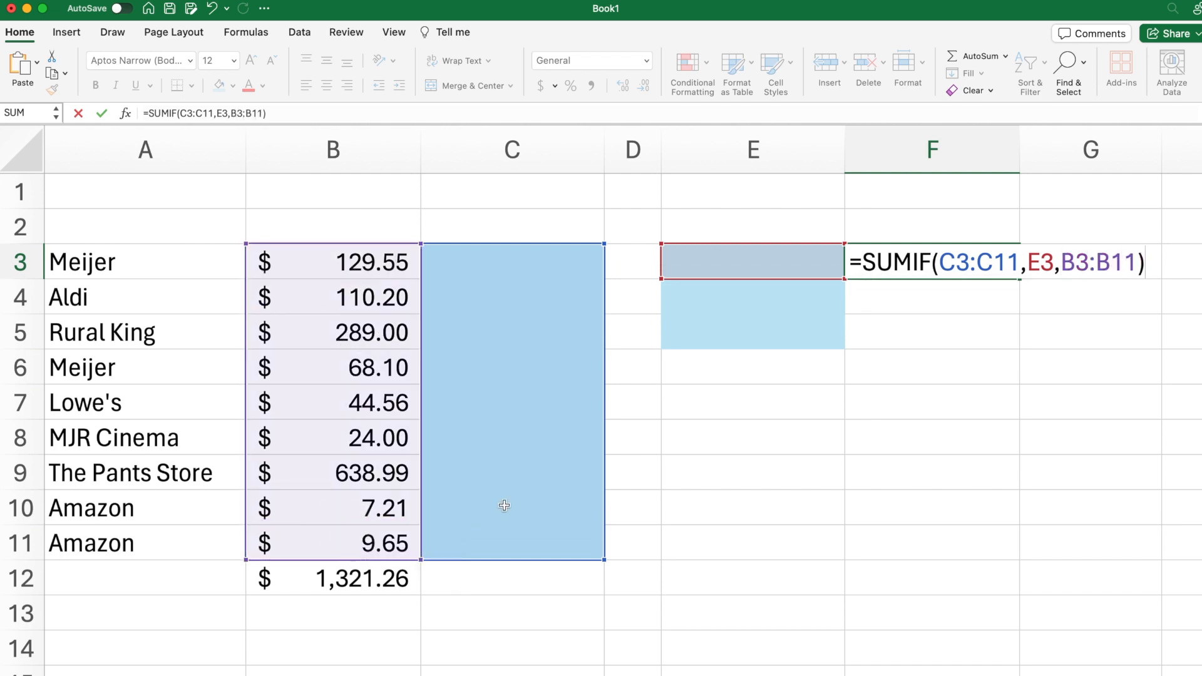
Step: Make the criteria range in the F3 formula absolute as $C$3:$C$11
left_click(939, 262)
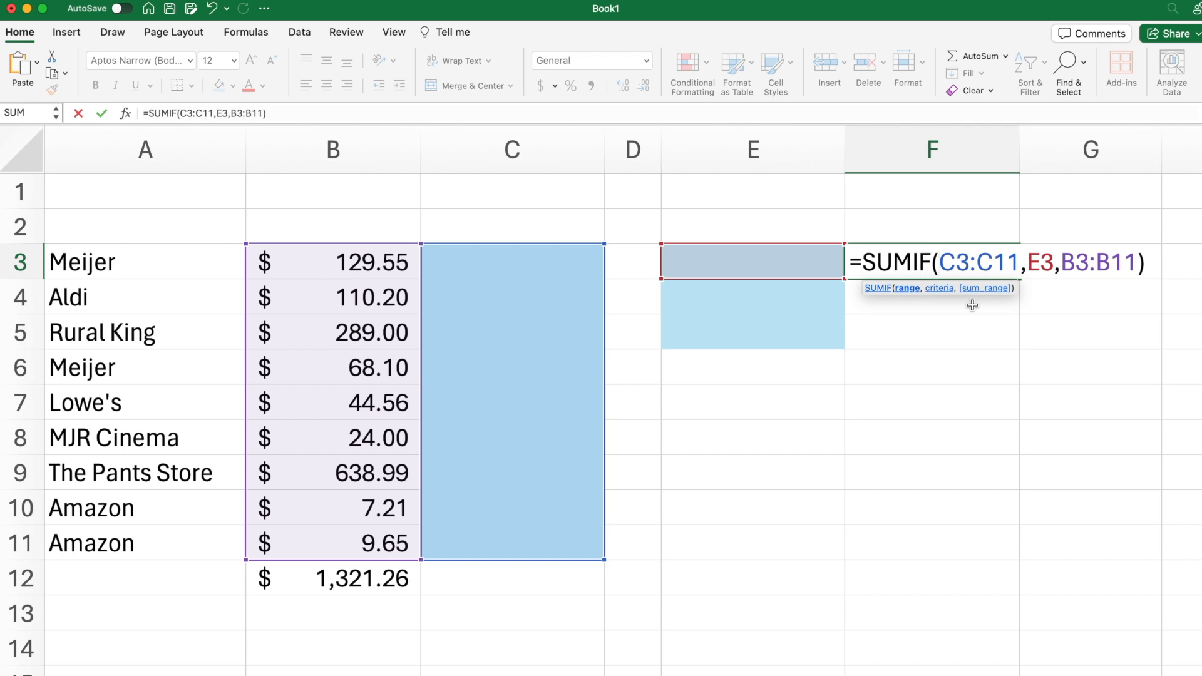
type("$")
key("Right")
type("$")
key("Right")
key("Right")
type("$")
Step: Make the sum range absolute as $B$3:$B$11 and commit the F3 formula
key("Right")
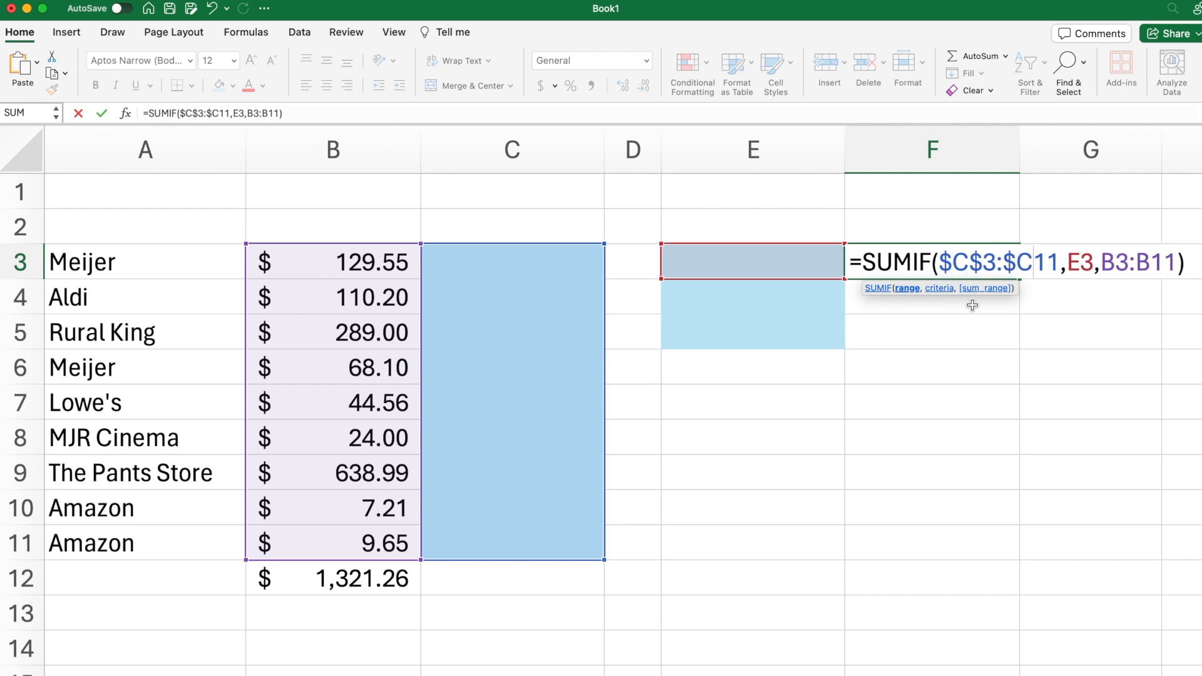
type("$")
key("Right")
key("Right")
key("Right")
key("Right")
key("Right")
key("Right")
type("$")
key("Right")
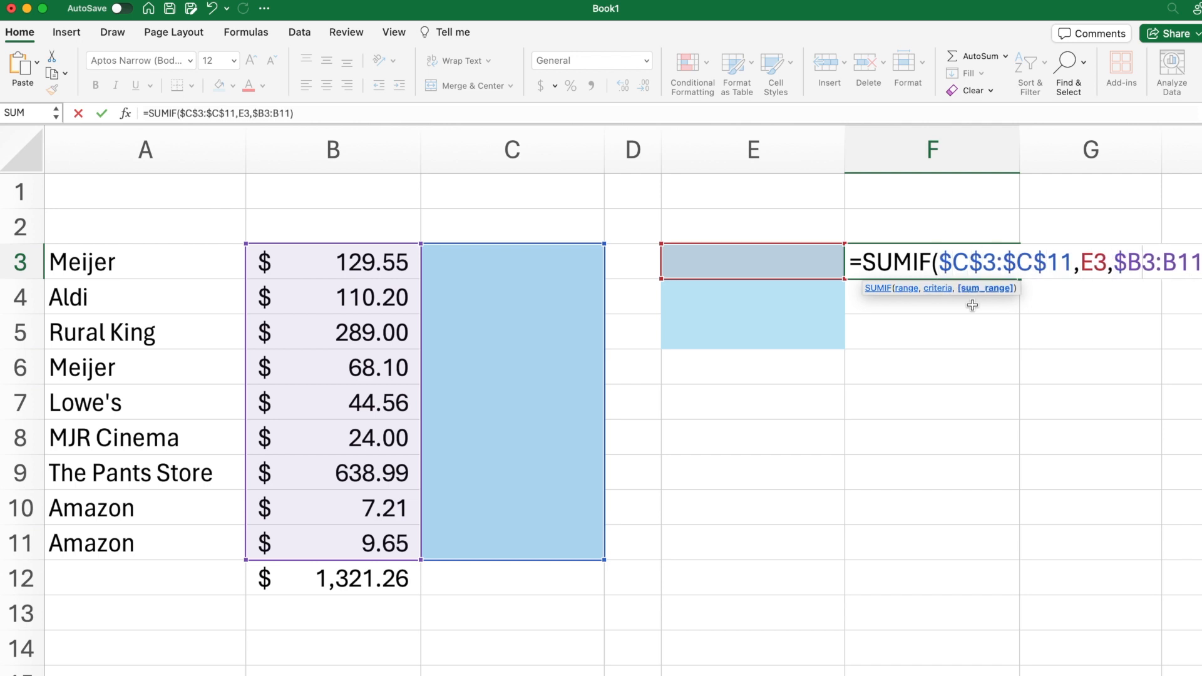
type("$")
key("Right")
key("Right")
type("$")
key("Right")
type("$")
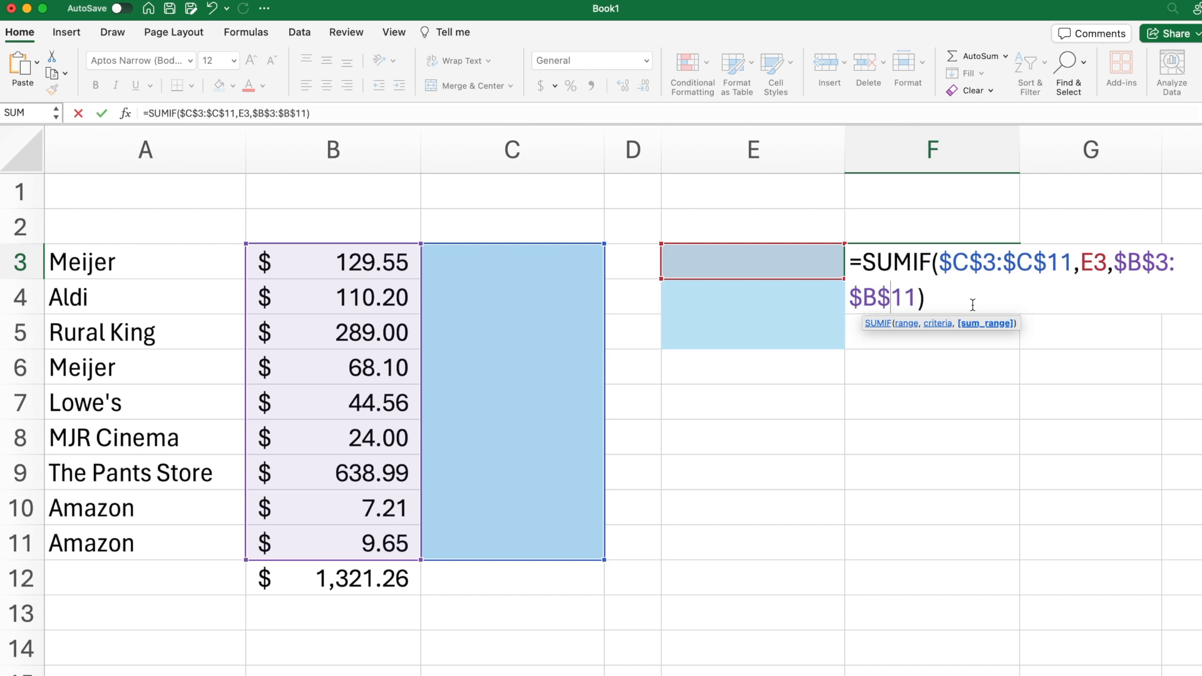
key("Return")
key("Up")
double_click(926, 261)
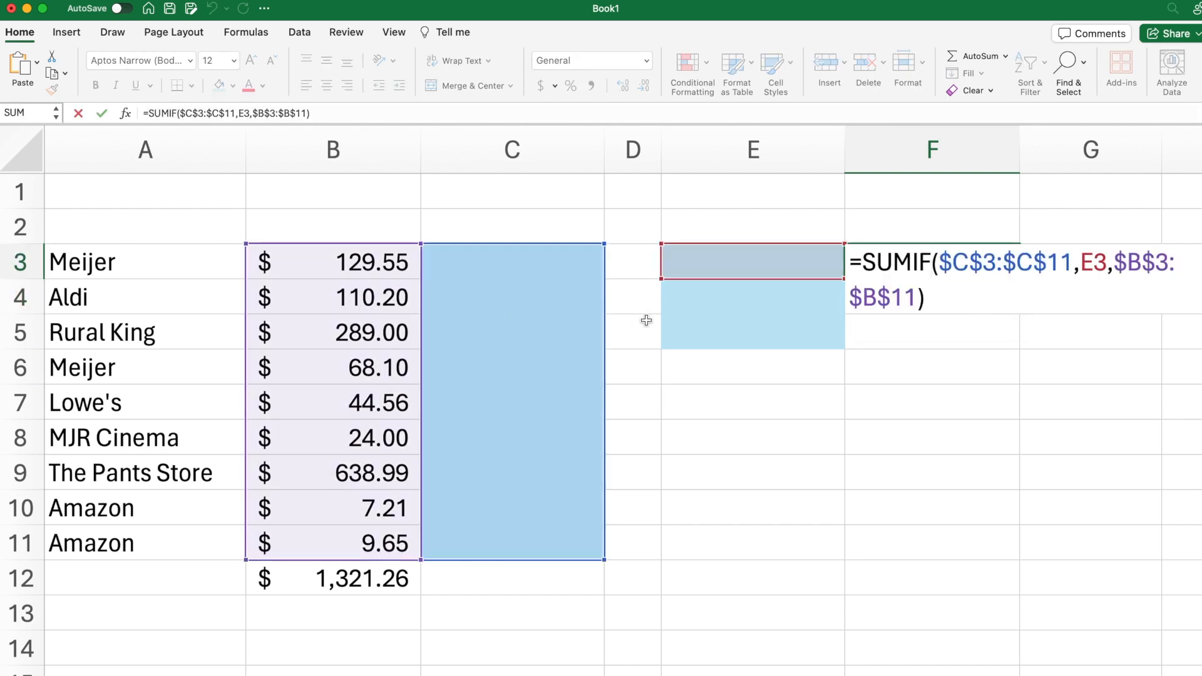
key("Escape")
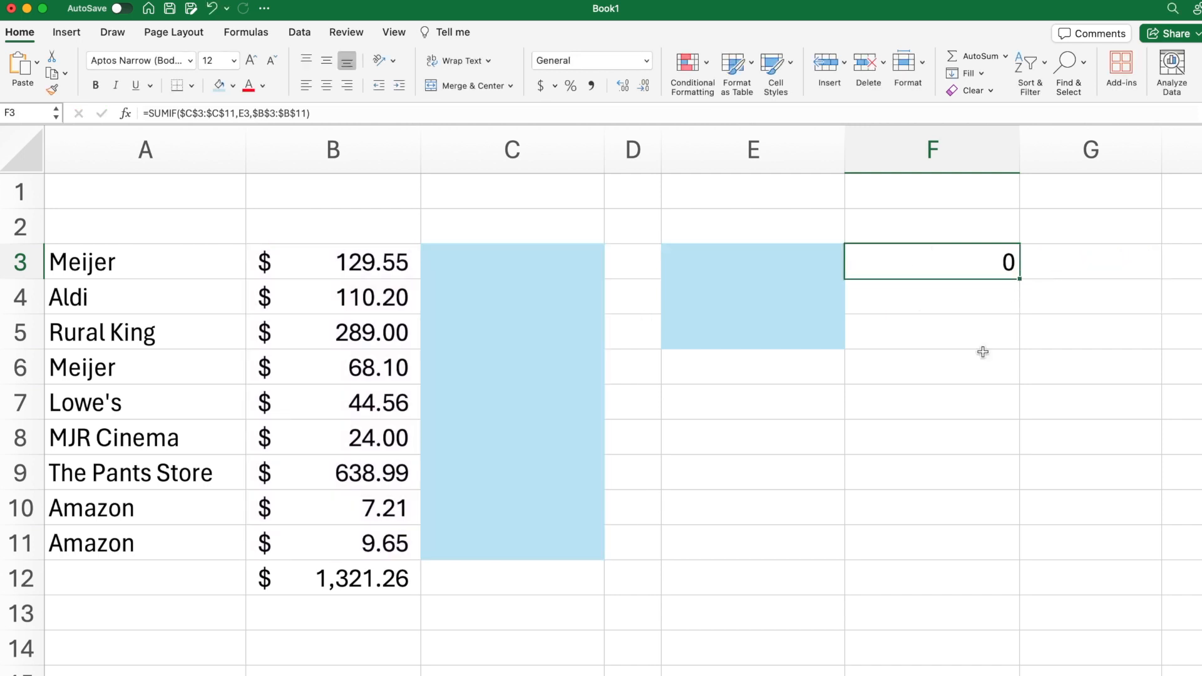
Step: Fill the SUMIF formula from F3 down through F5
left_click(983, 352)
left_click(982, 259)
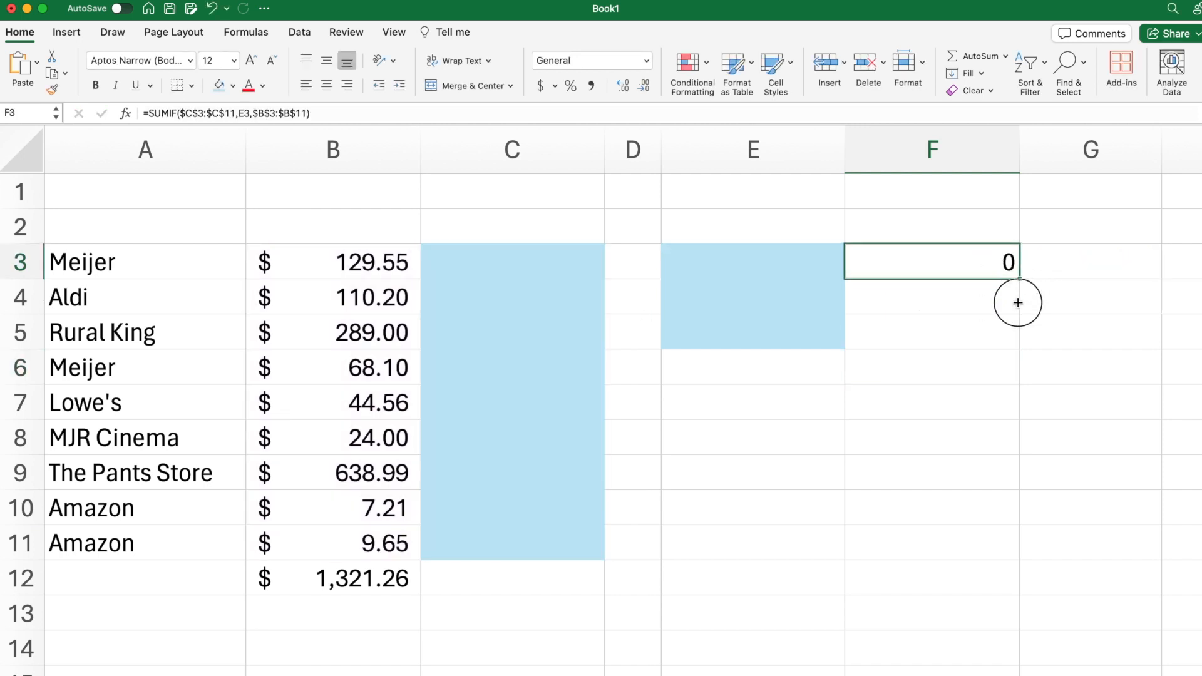
left_click_drag(1018, 303, 1010, 338)
left_click(874, 397)
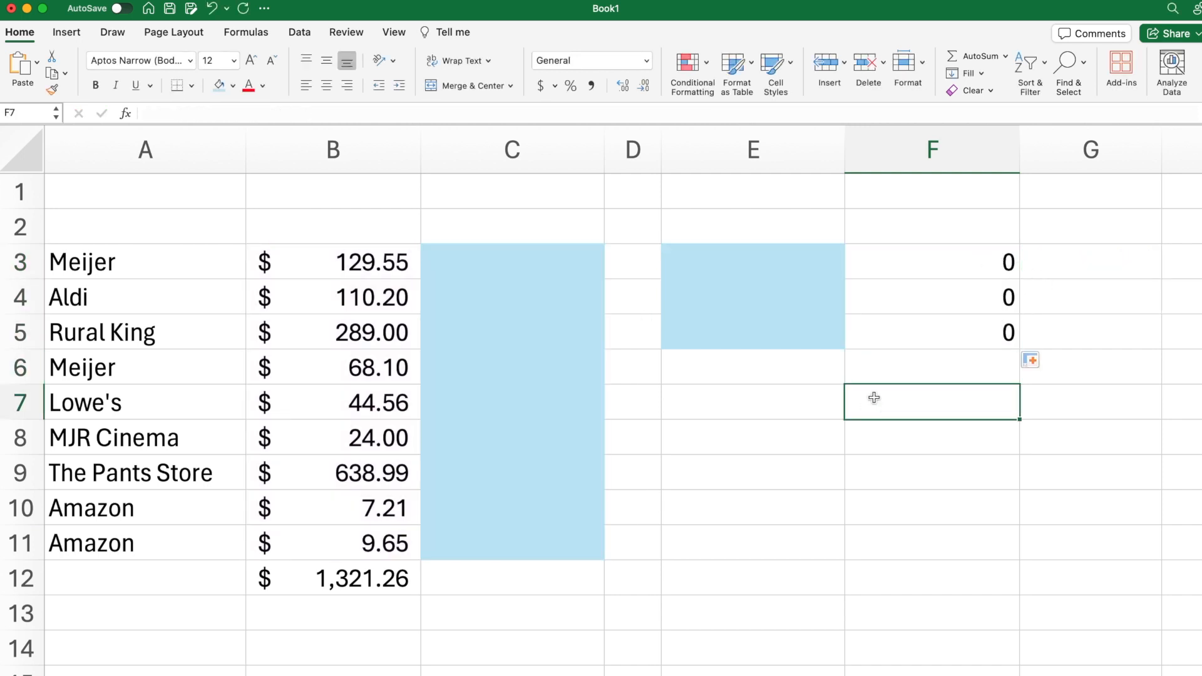
Step: Enter the category names Supplies, Food and Entertainment in cells E3 to E5
left_click(772, 266)
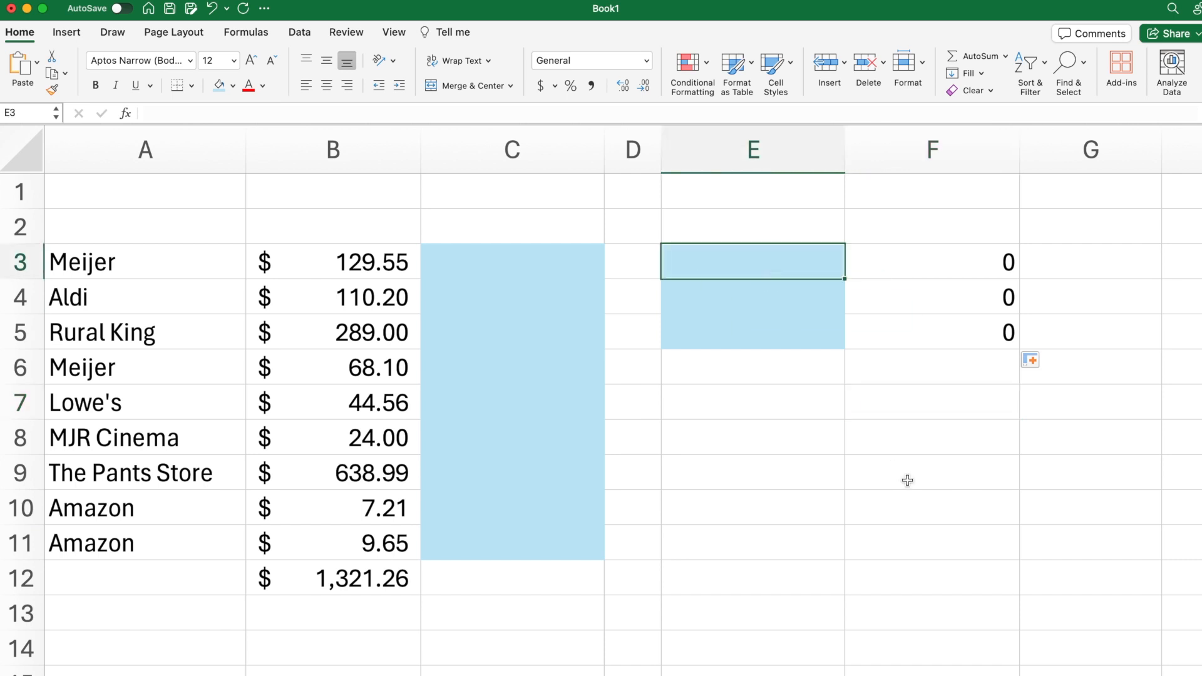
type("Supplies")
key("Return")
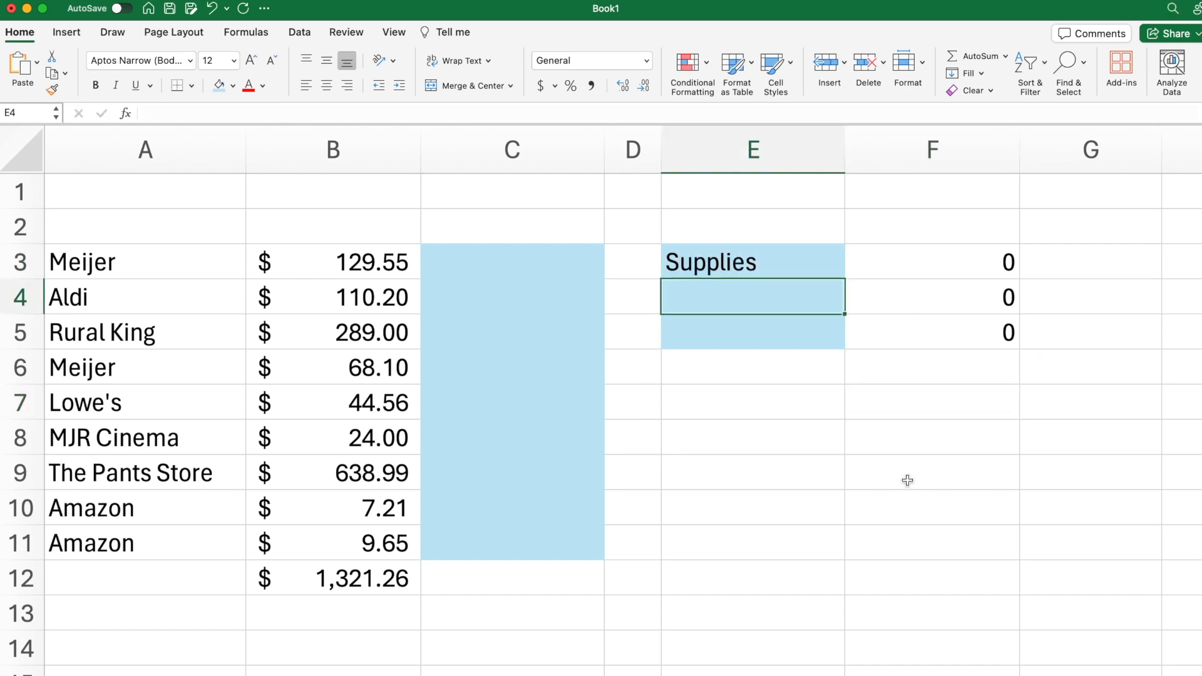
type("Food")
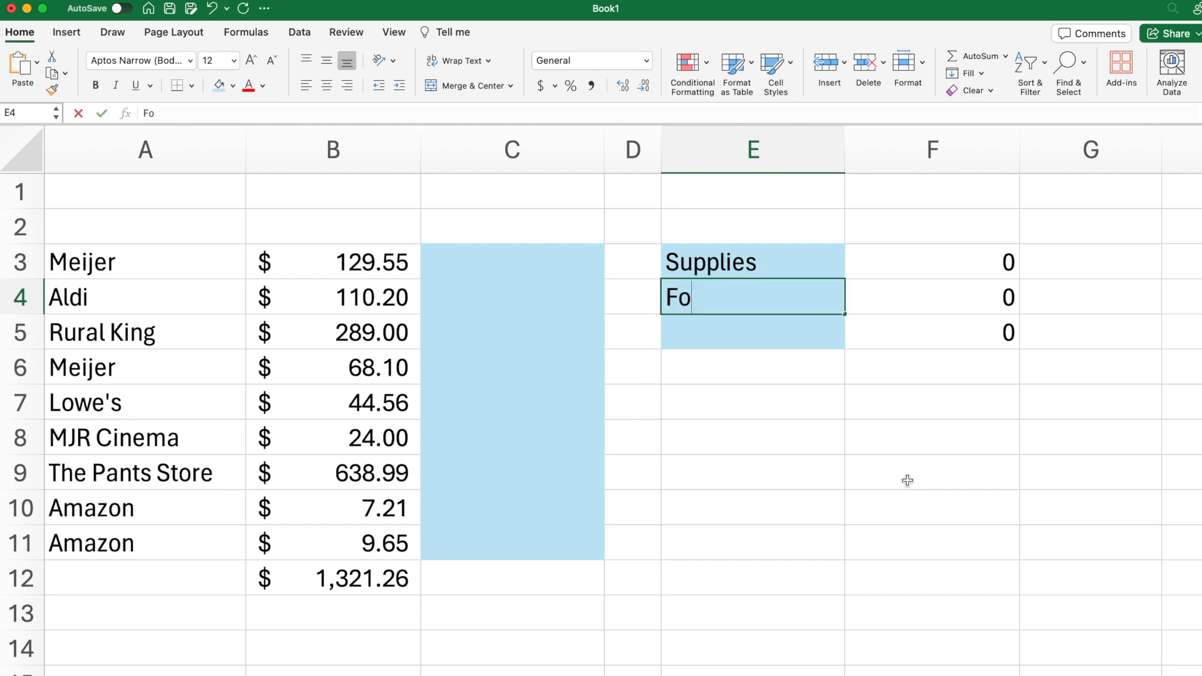
key("Return")
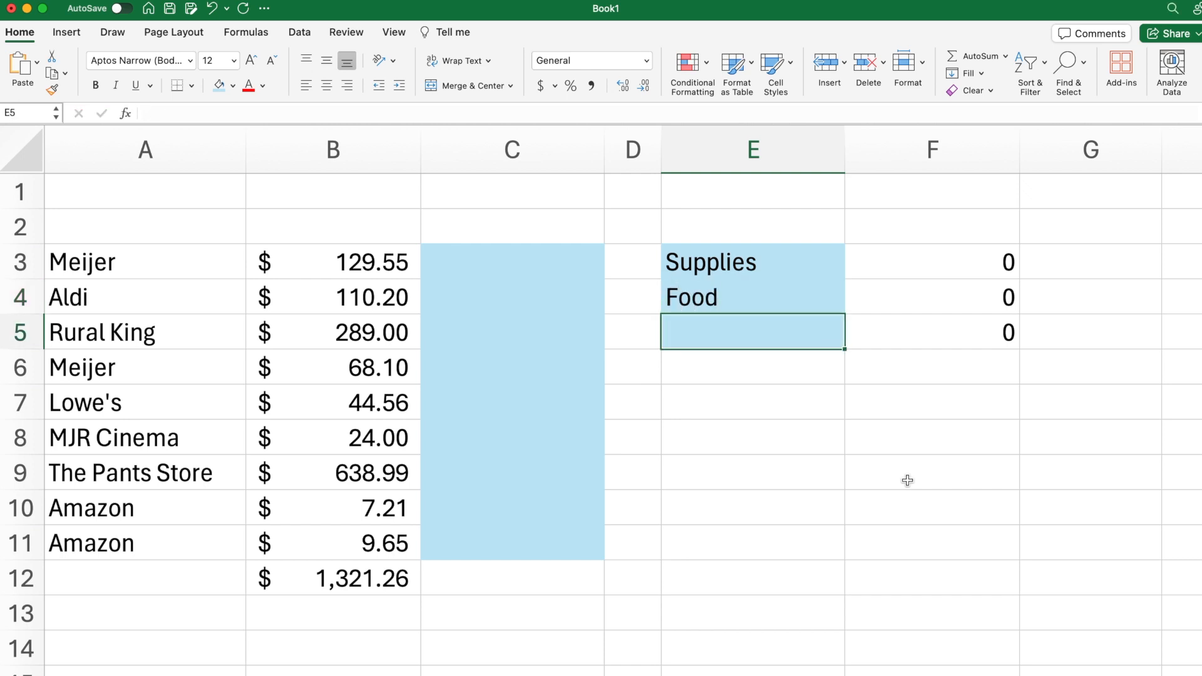
type("Entertainment")
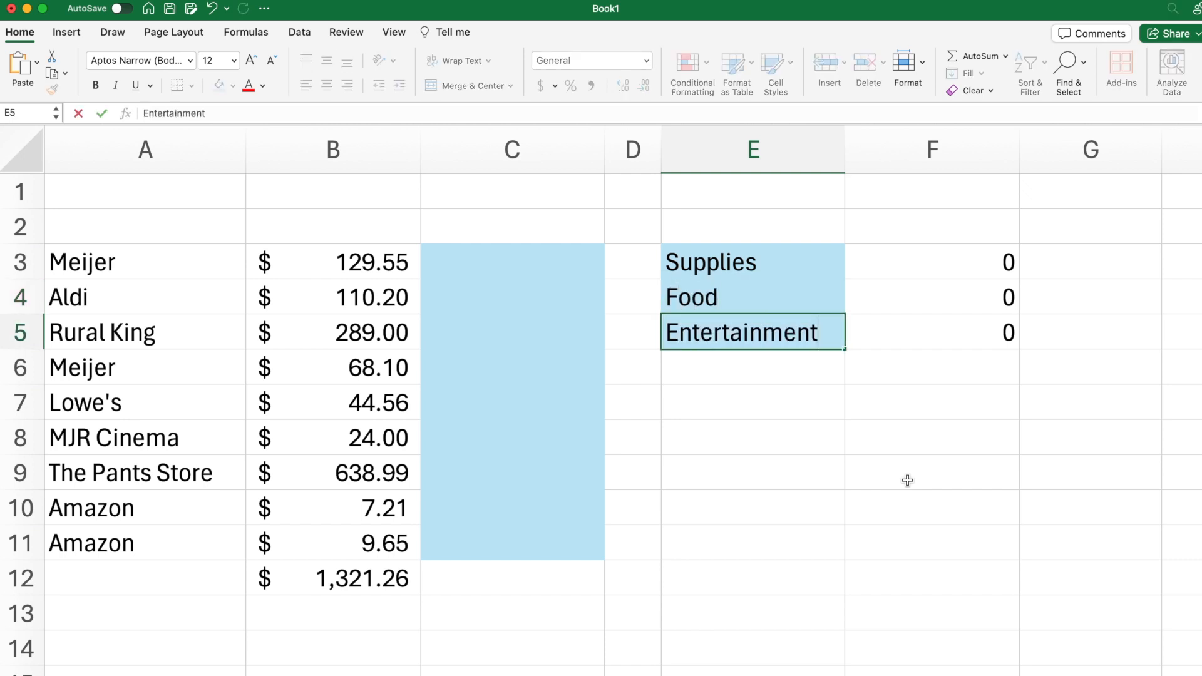
key("Return")
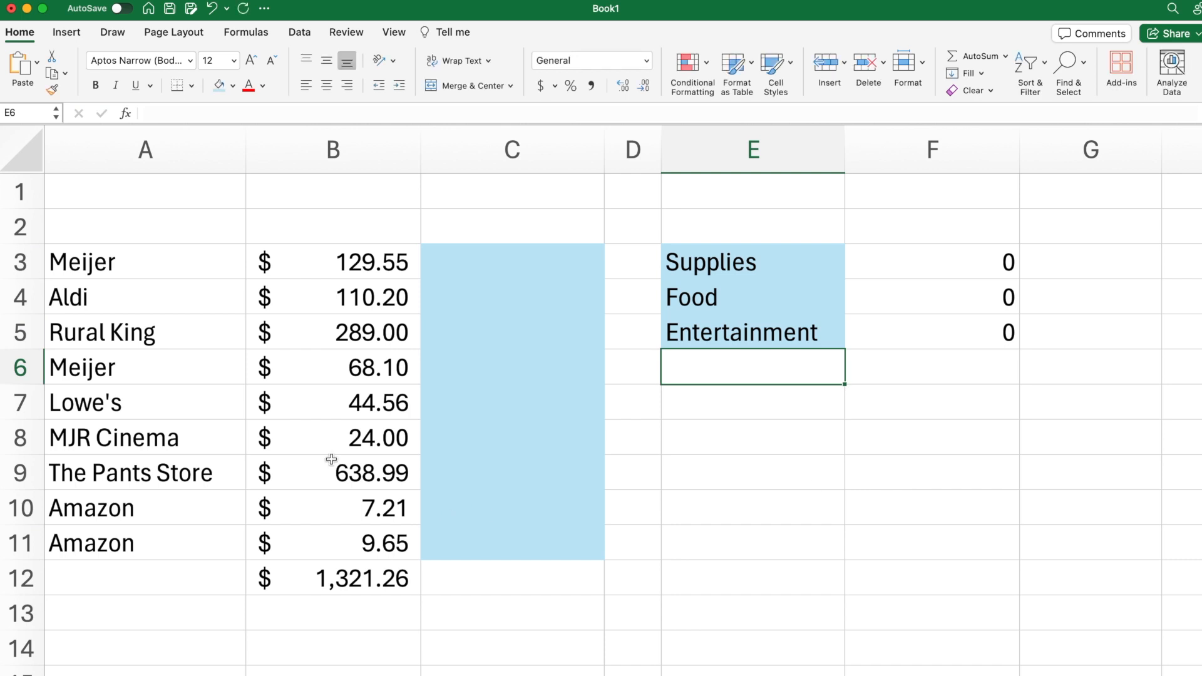
Step: Assign the category Supplies to the first Meijer purchase in C3
left_click_drag(183, 442, 298, 446)
left_click(605, 418)
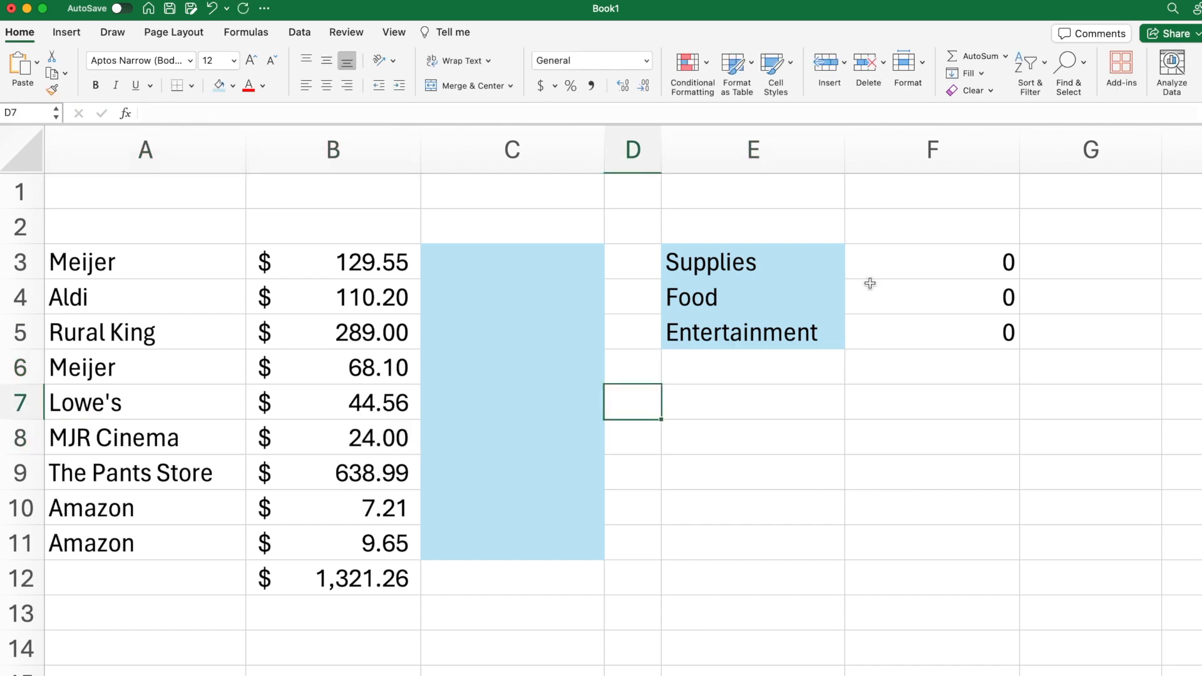
left_click(493, 268)
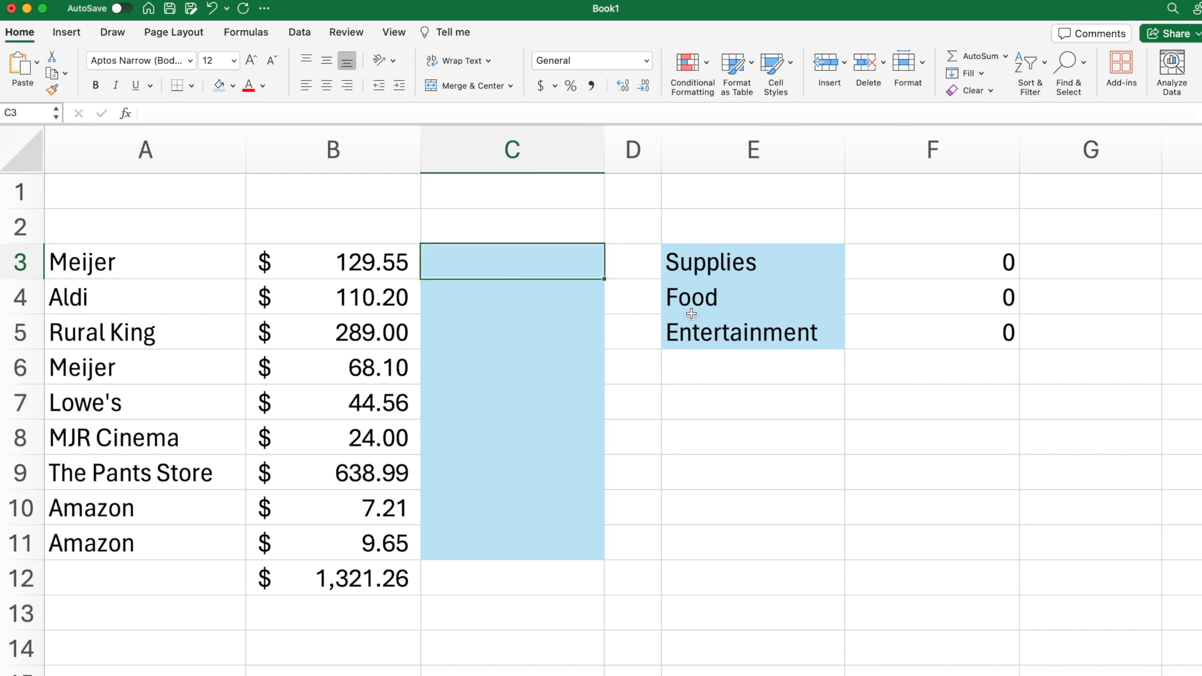
type("Supplies")
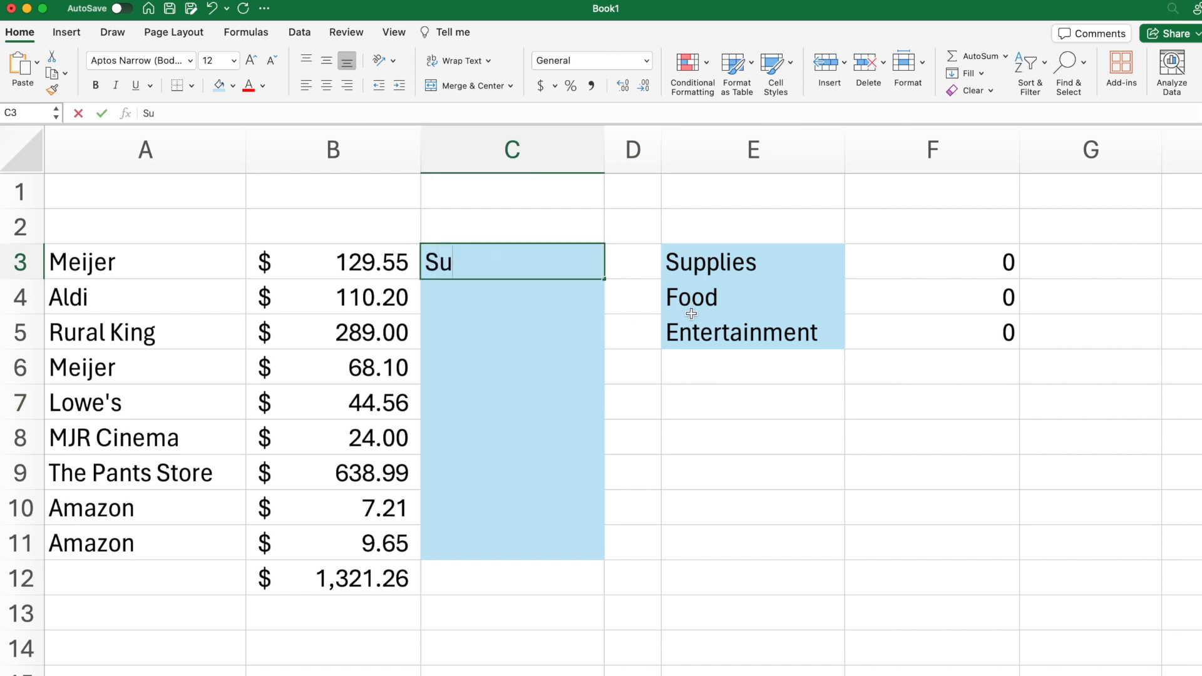
key("Return")
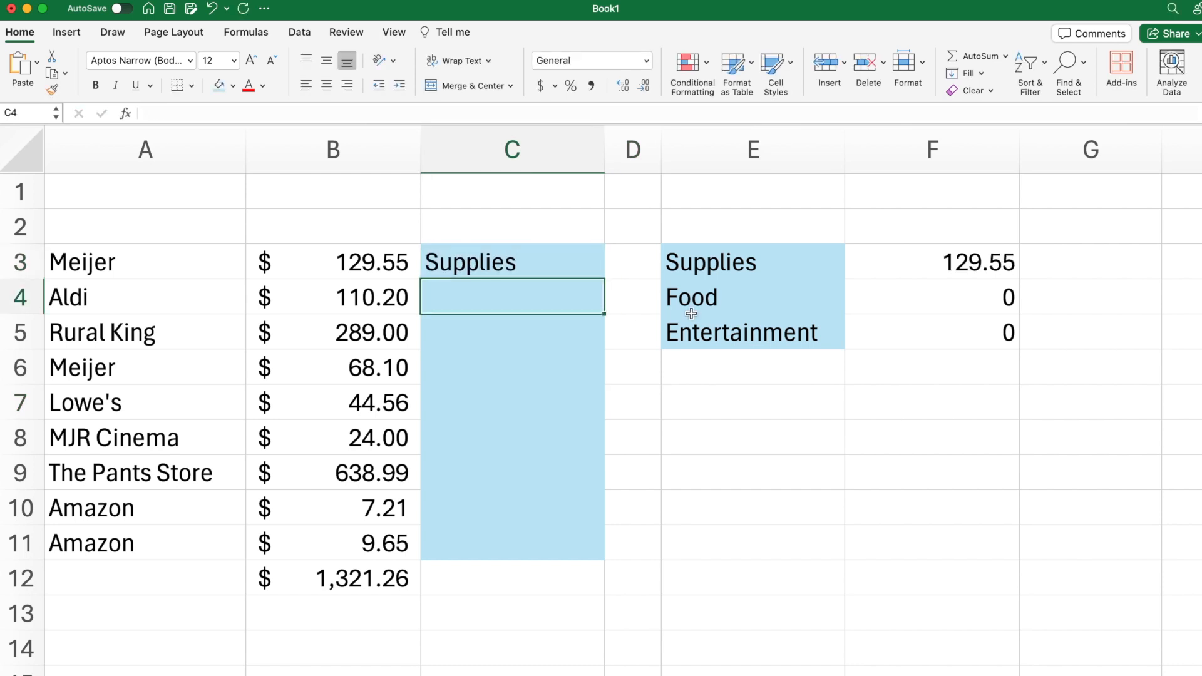
left_click(396, 252)
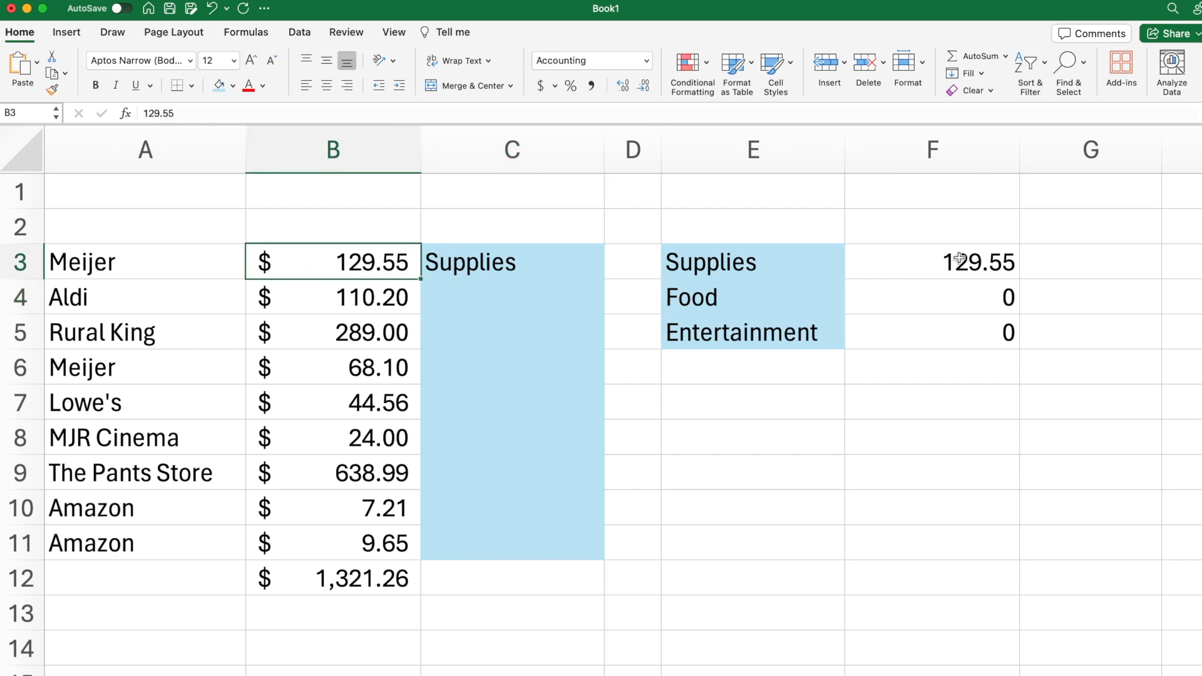
left_click(518, 260)
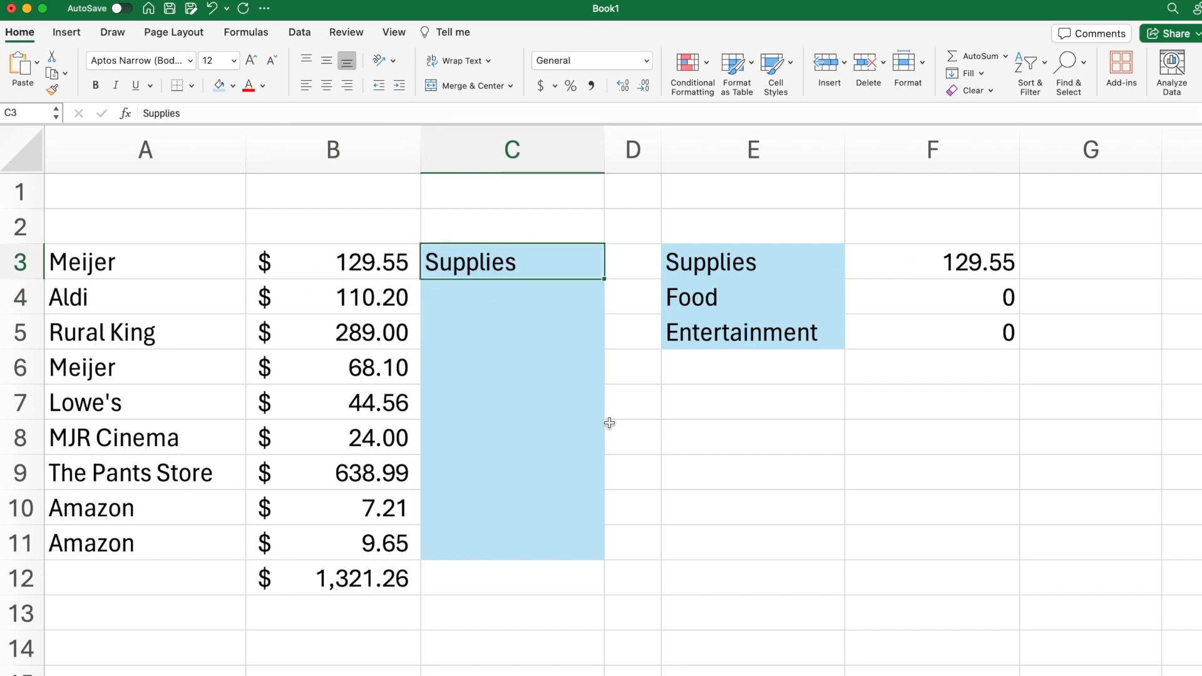
Step: Copy the Supplies category from C3 to the Rural King purchase in C5 and the Lowe's purchase in C7
left_click(332, 263)
left_click(499, 260)
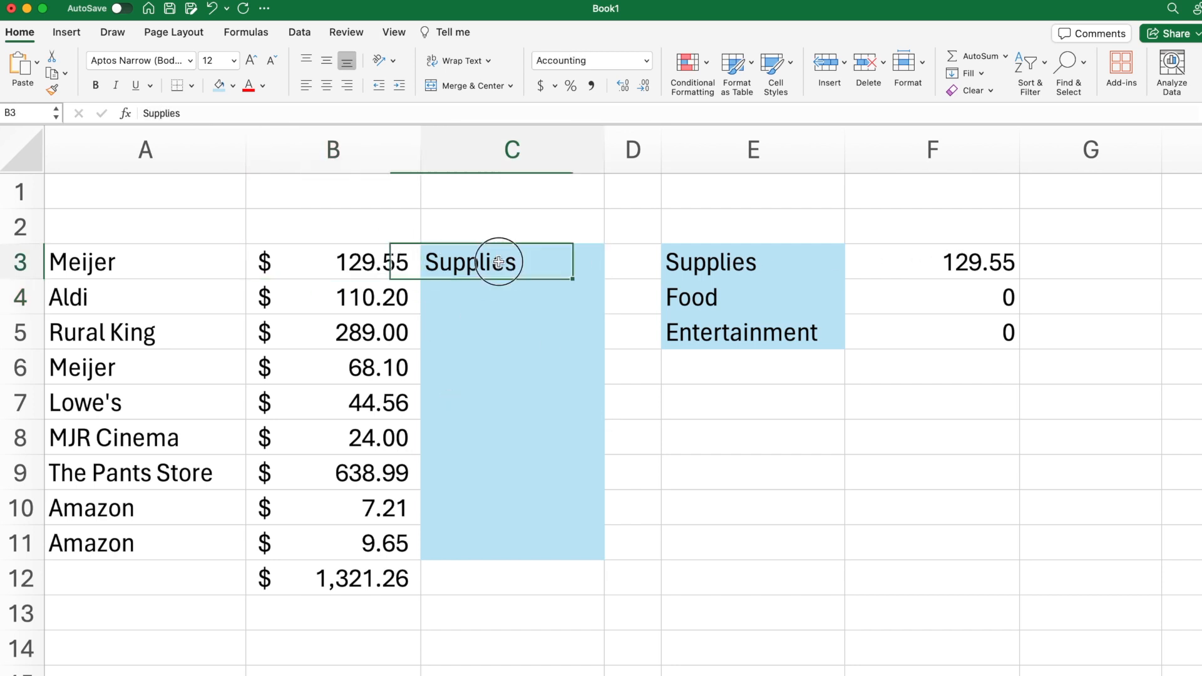
key("super+c")
left_click(526, 325)
key("super+v")
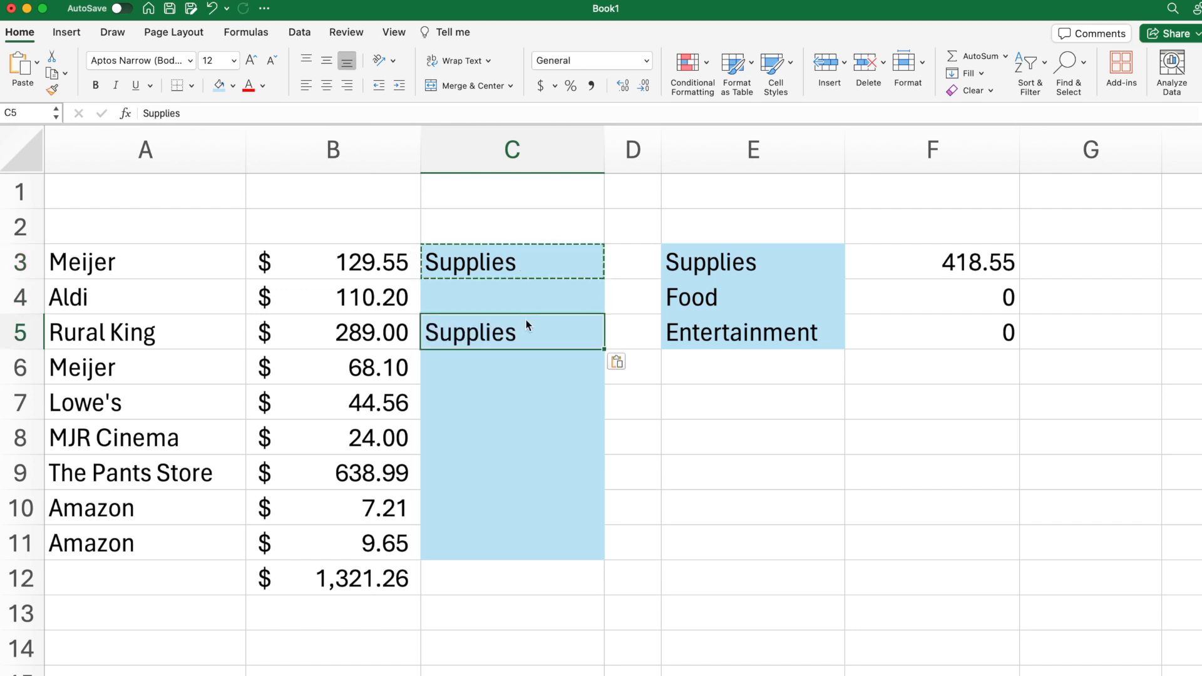
key("Down")
Step: Paste the copied Supplies category for The Pants Store and both Amazon purchases in C9 to C11
key("Down")
key("super+v")
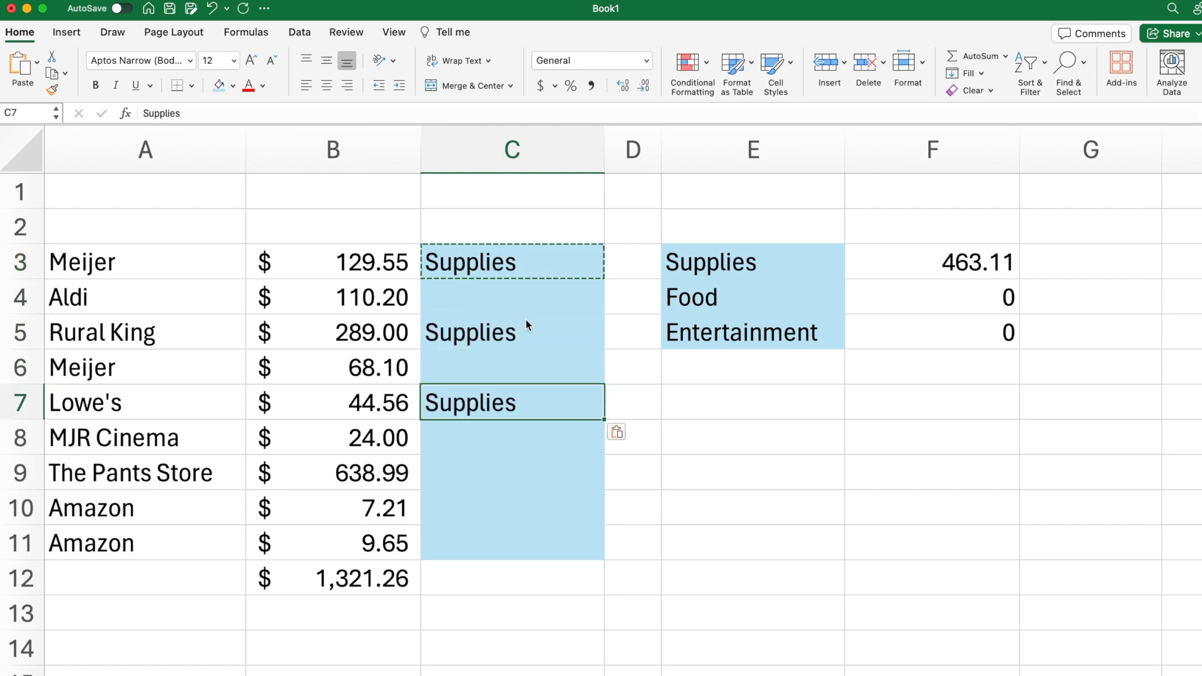
key("Down")
key("Down")
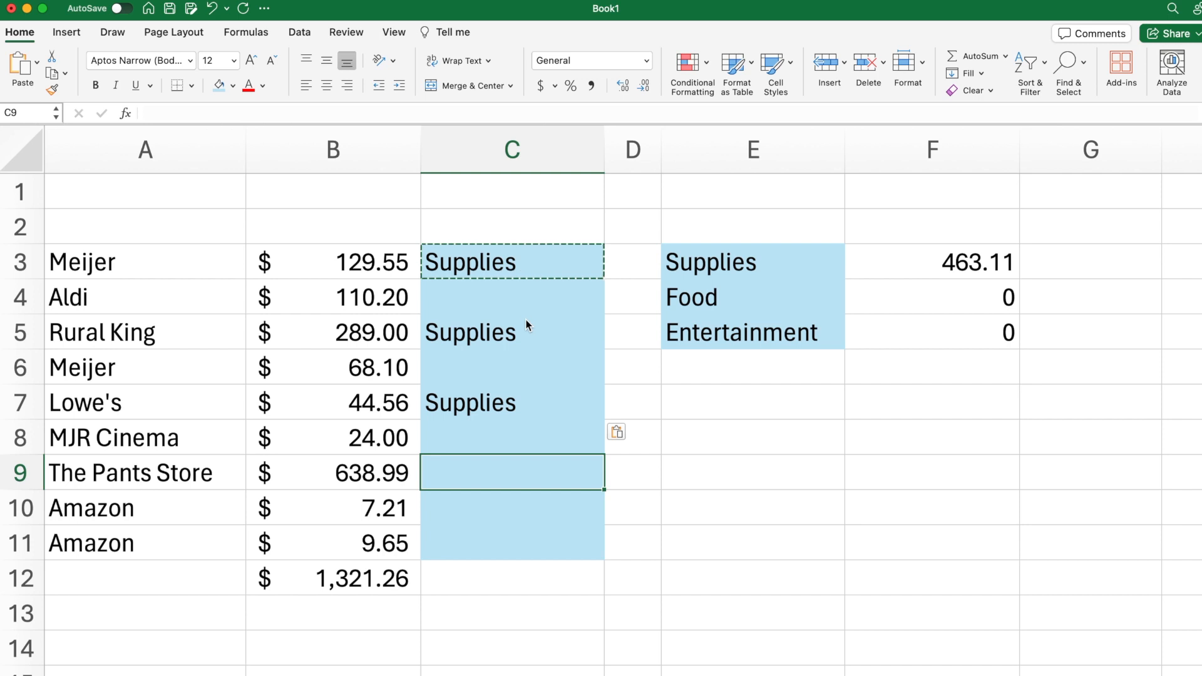
key("super+v")
key("Down")
key("super+v")
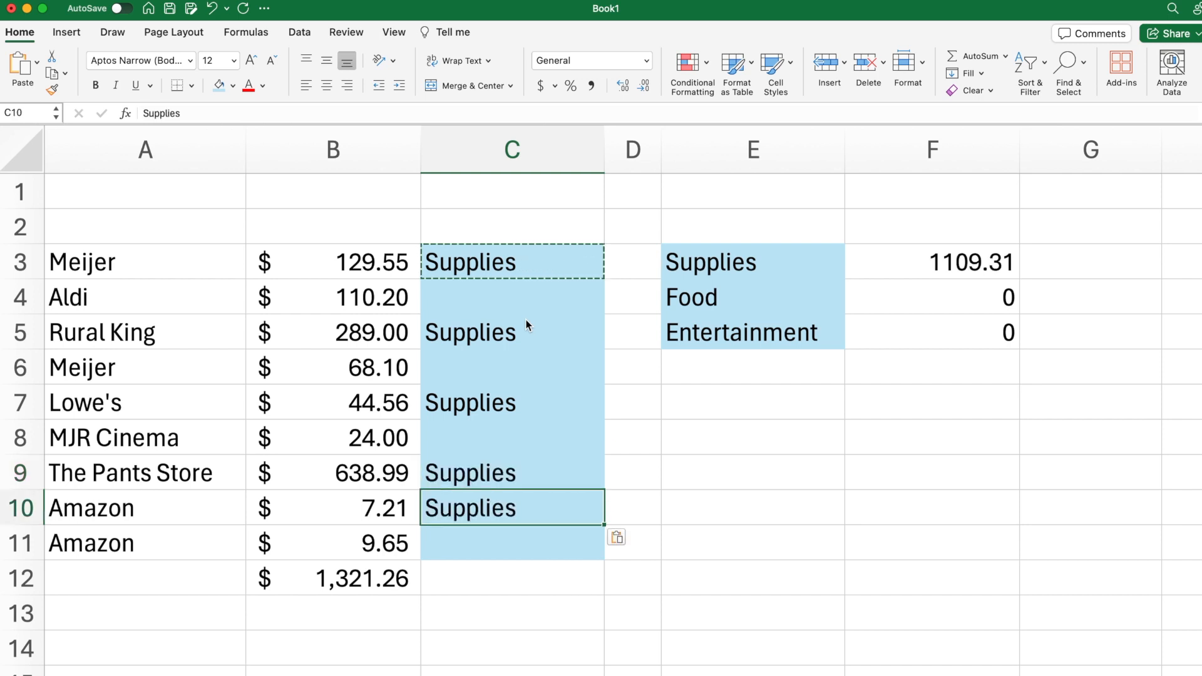
key("Down")
key("super+v")
key("Escape")
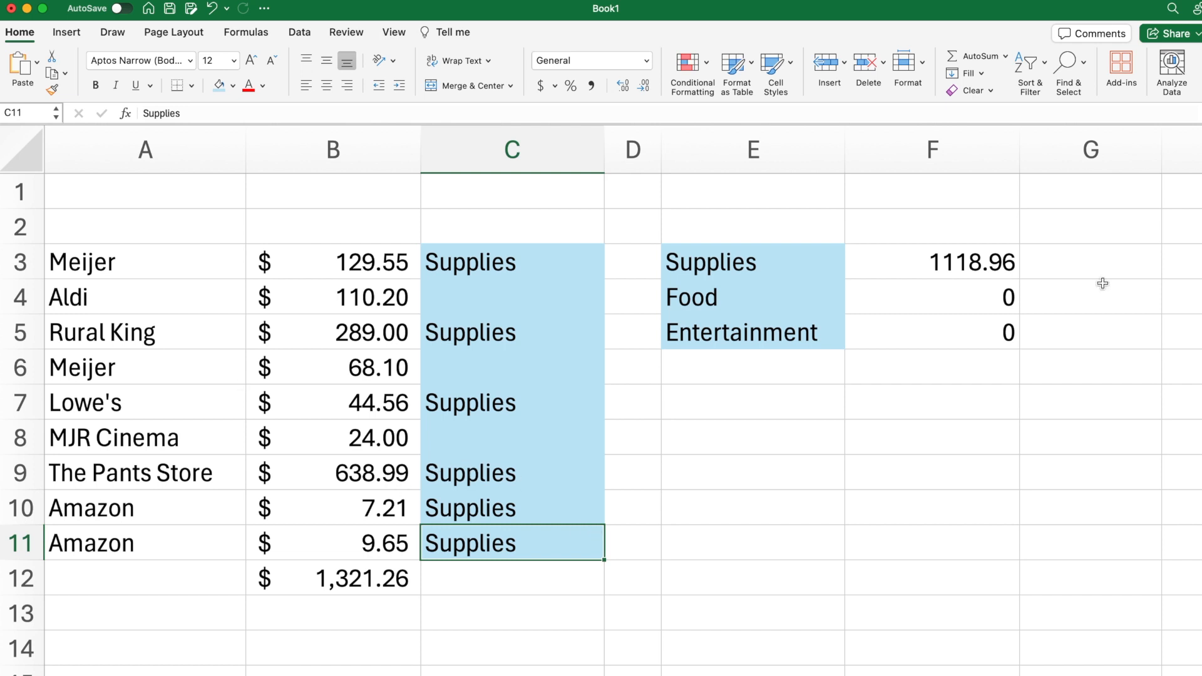
left_click(923, 265)
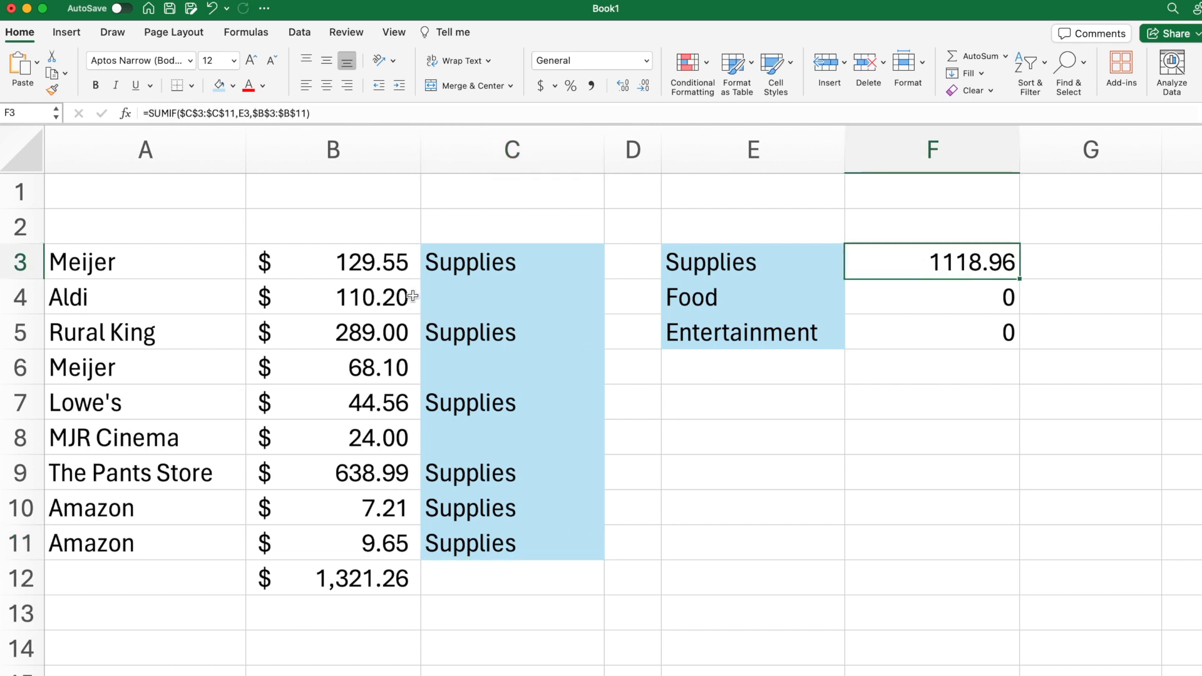
Step: Assign the category Food to the Aldi purchase in C4 and the second Meijer purchase in C6
left_click(481, 299)
type("Food")
key("Return")
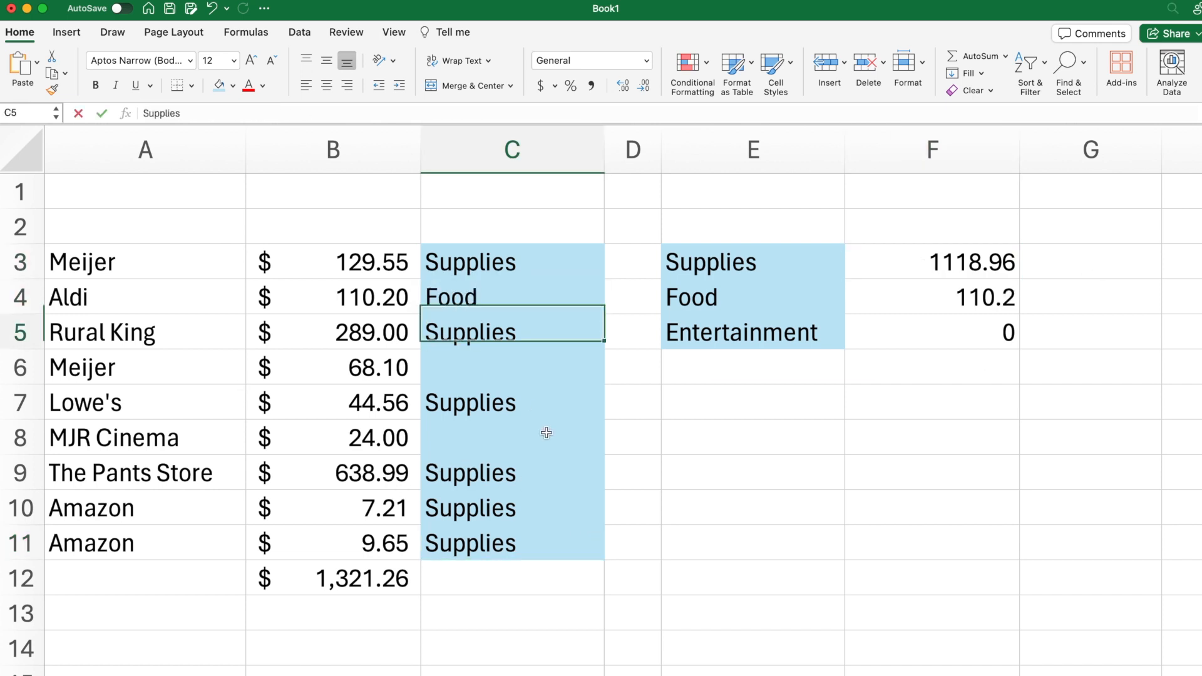
key("Return")
type("Food")
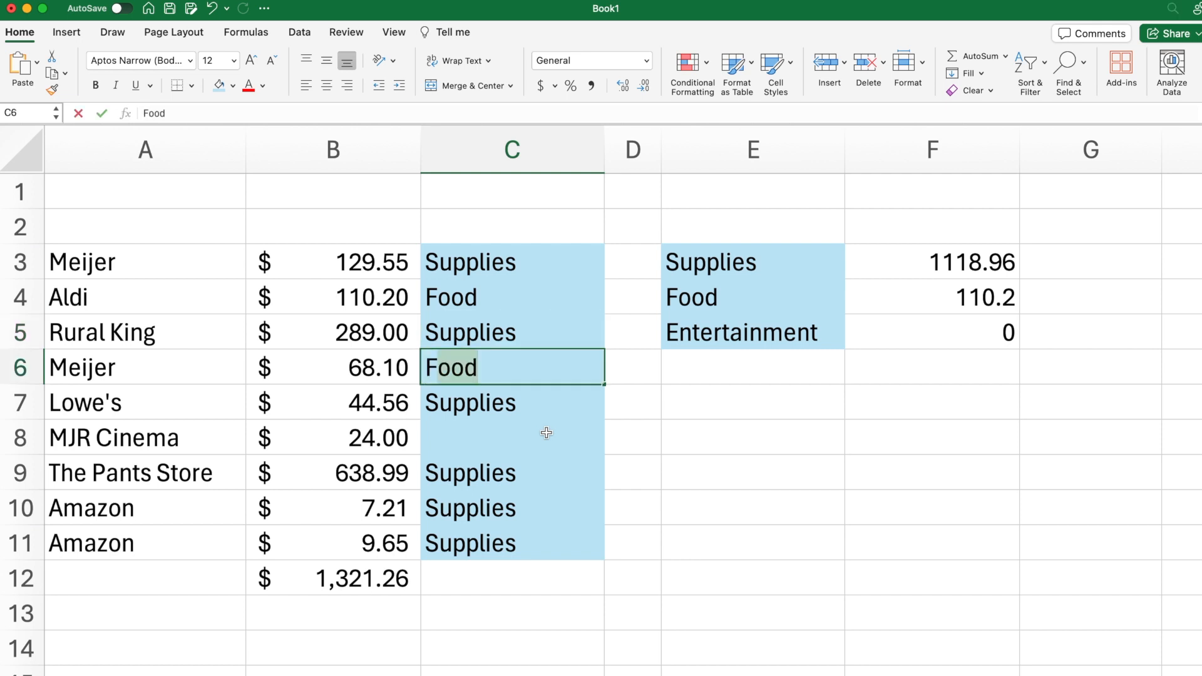
key("Return")
Step: Assign the category Entertainment to the MJR Cinema purchase in C8
left_click(547, 433)
type("E")
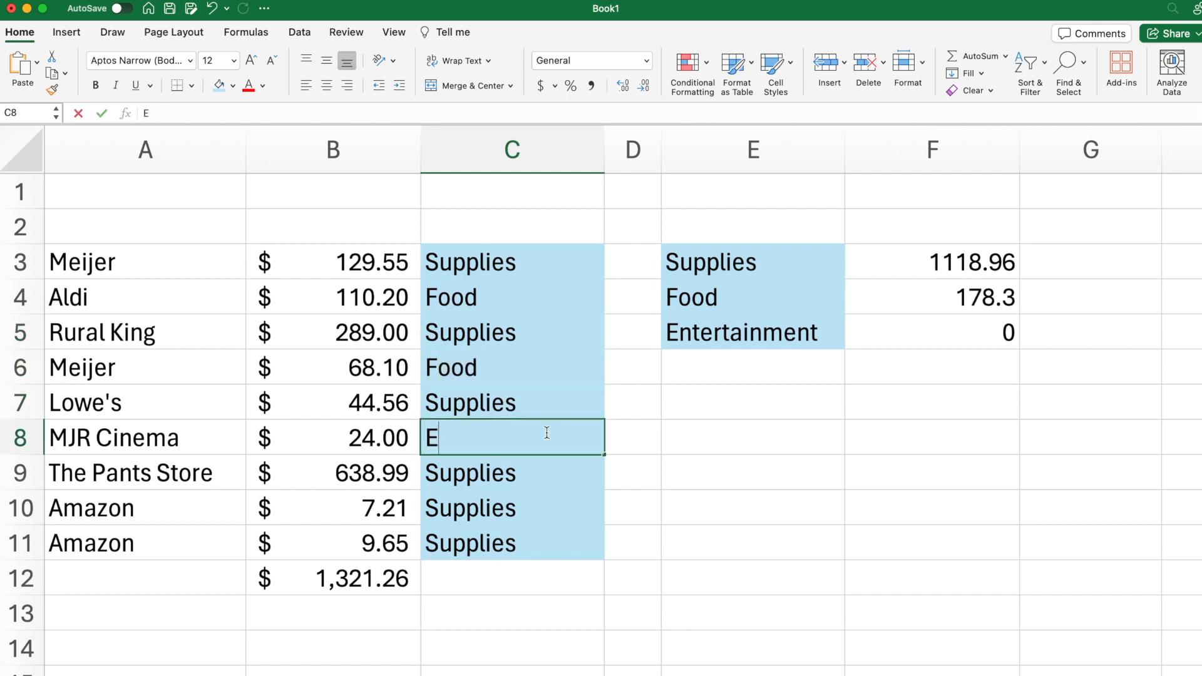
type("ntertainment")
key("Return")
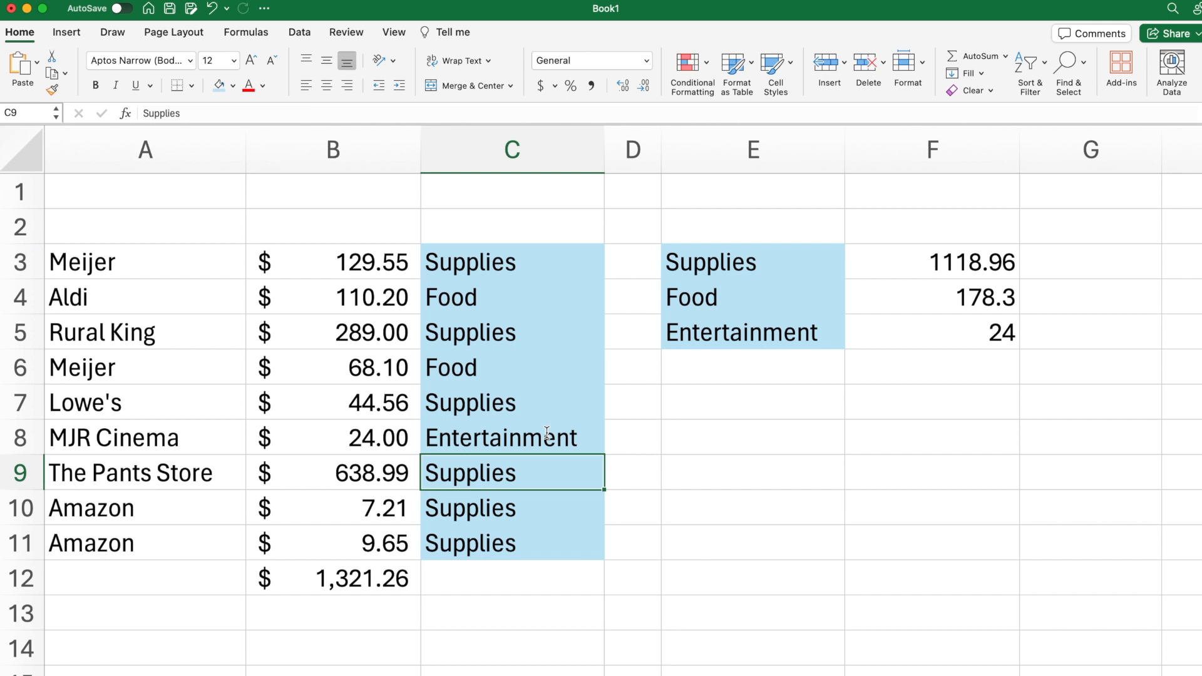
Step: Total the three category sums in F6 with a SUM formula over F3:F5
left_click(975, 378)
type("=")
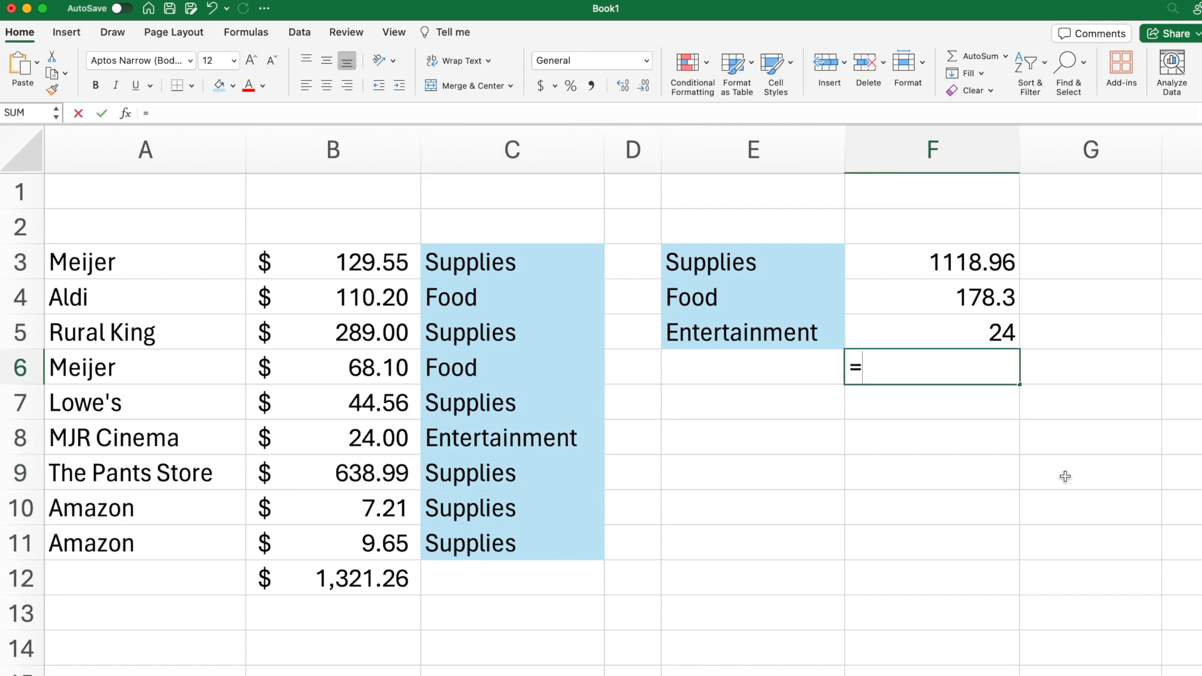
type("SUM(")
key("Up")
key("shift+Up")
key("shift+Up")
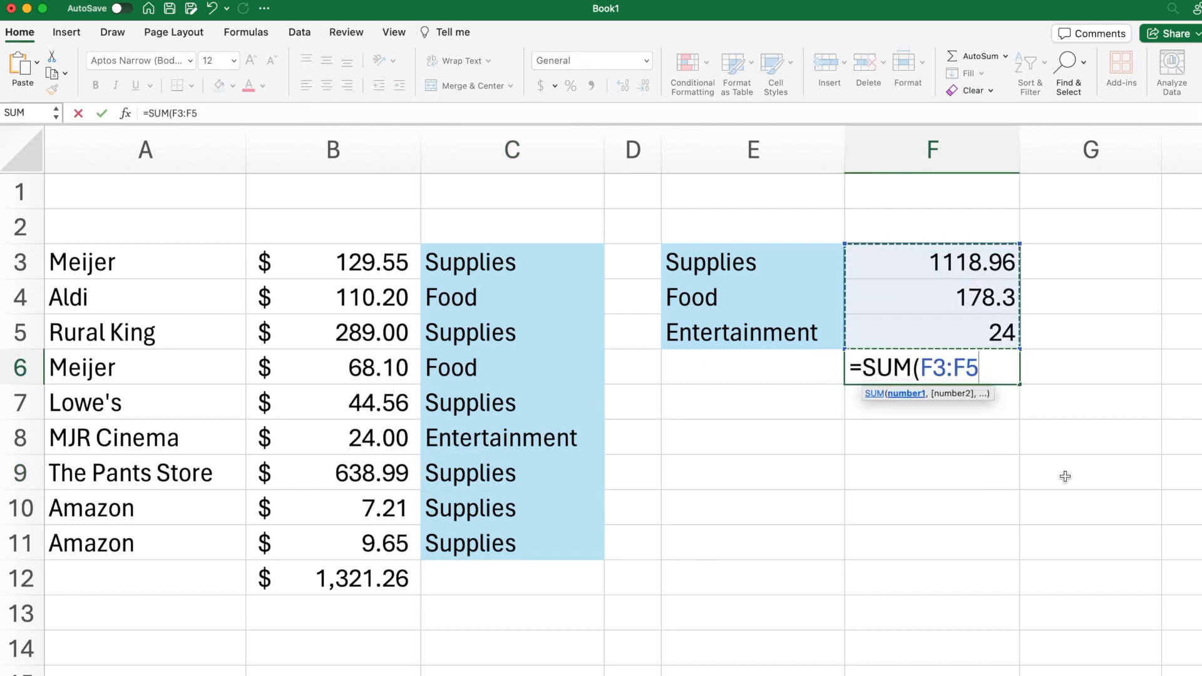
key("Return")
Step: Compare the total of the category sums in F6 with the overall purchase total in B12
left_click(510, 331)
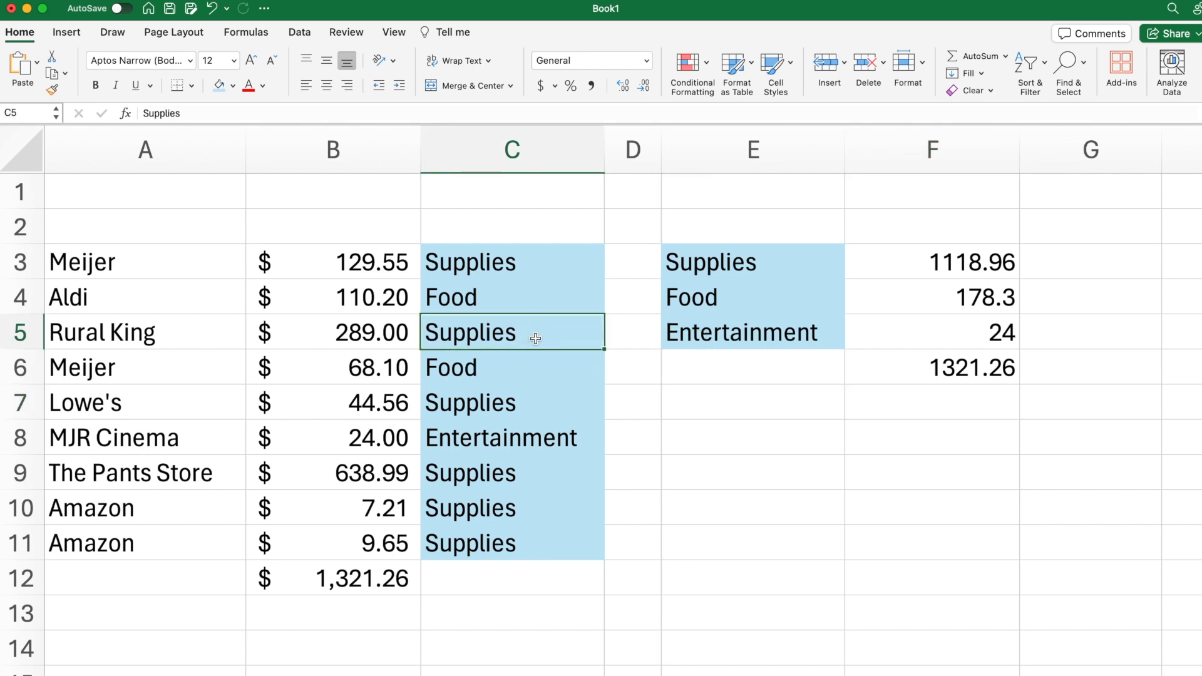
right_click(722, 265)
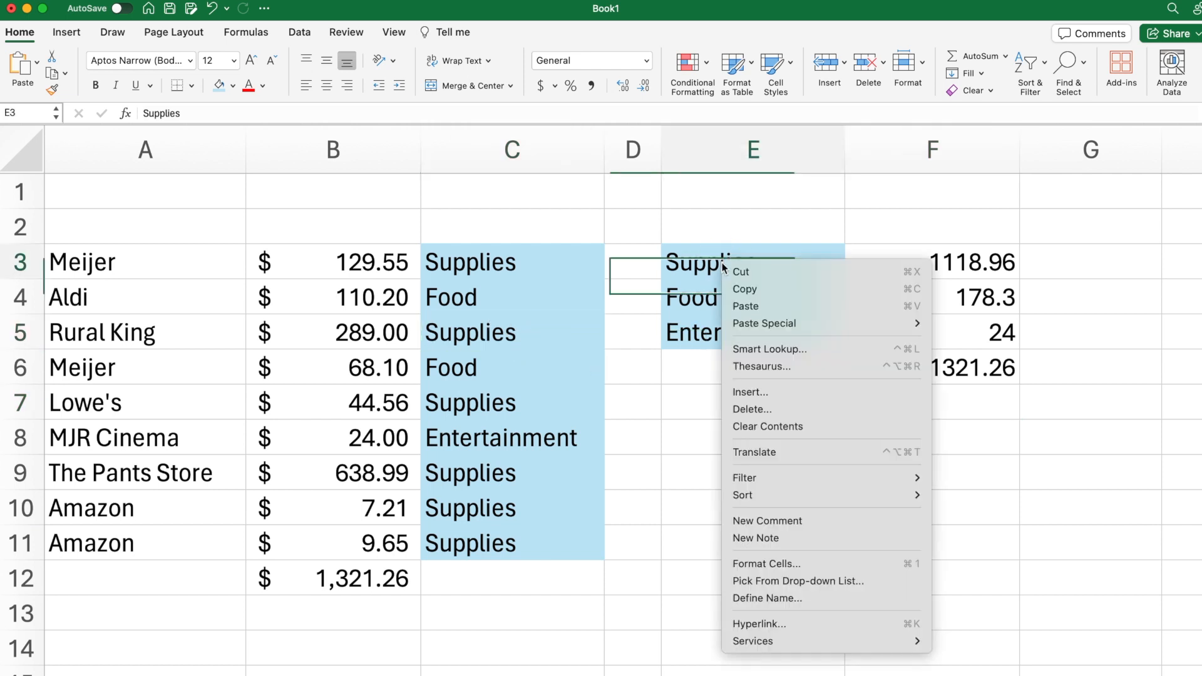
left_click(548, 348)
left_click(938, 266)
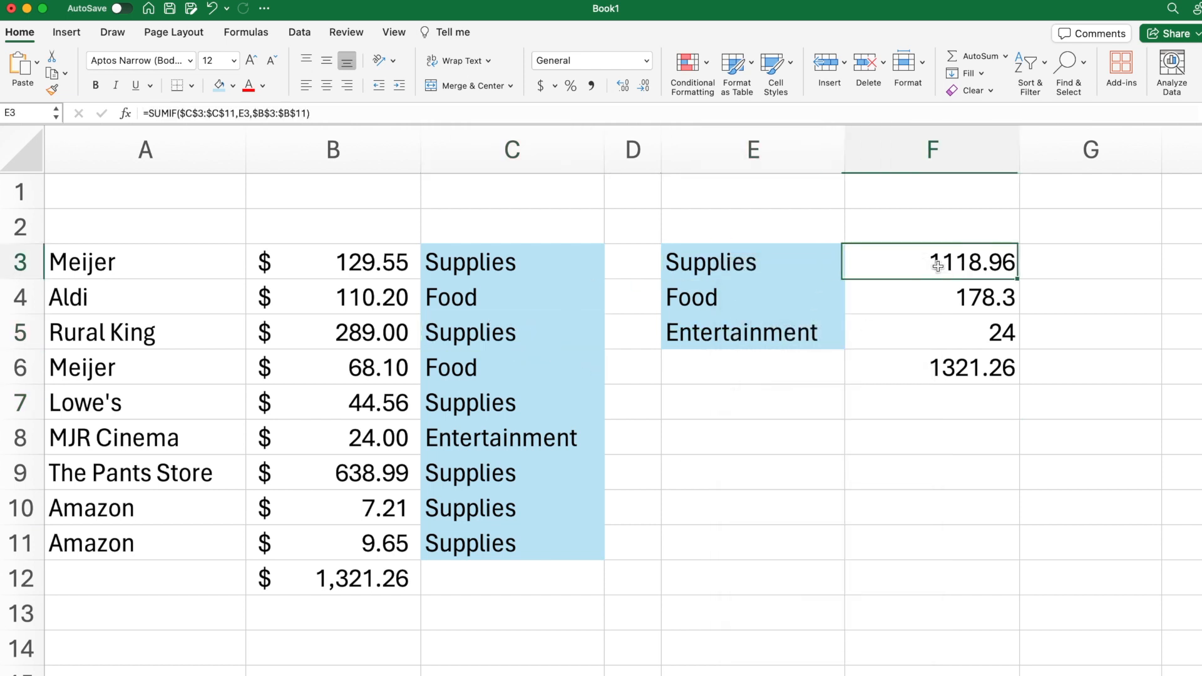
left_click(920, 366)
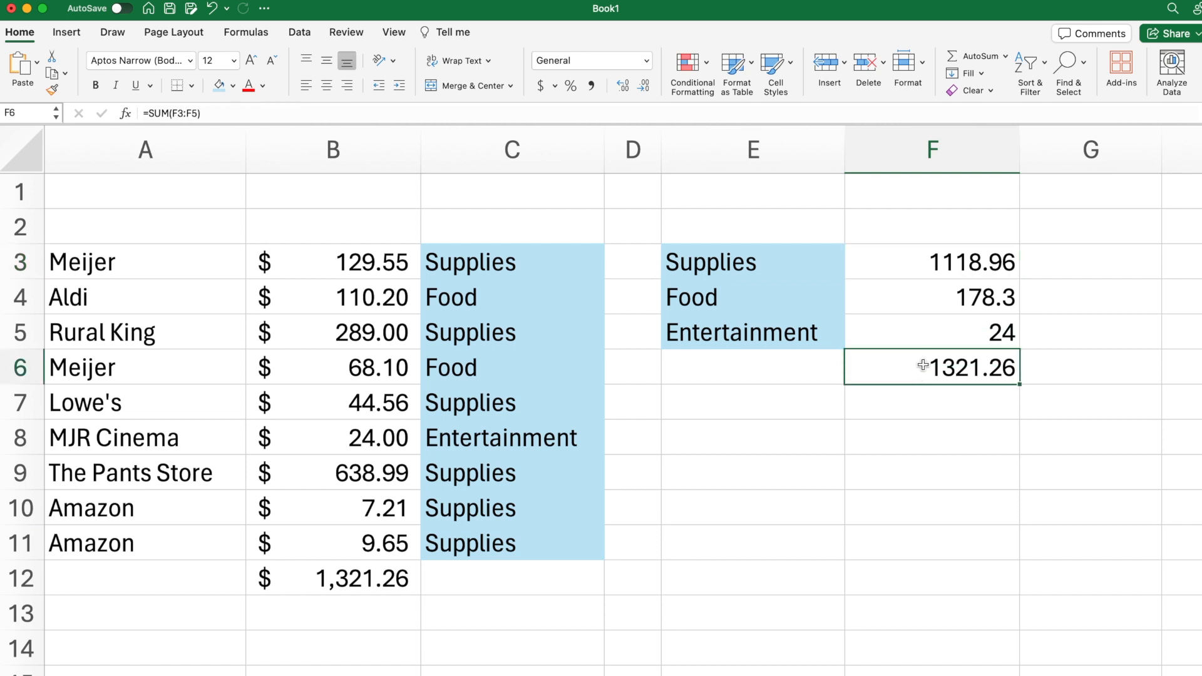
left_click(305, 571)
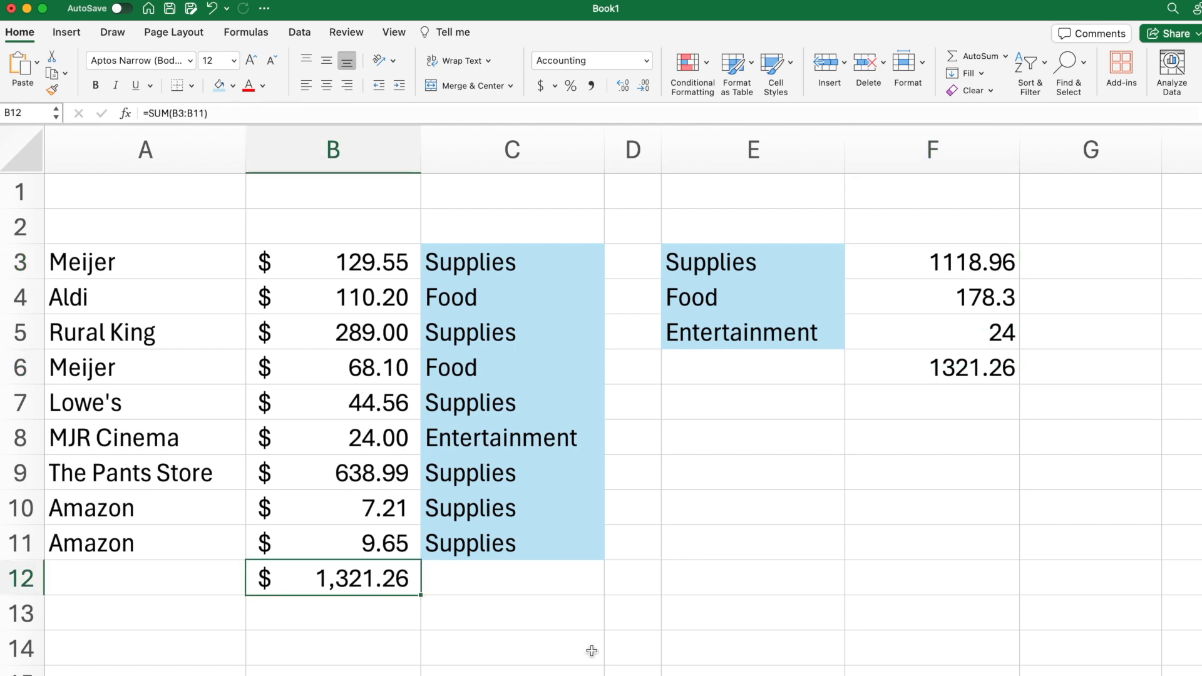
left_click(734, 451)
left_click(953, 371)
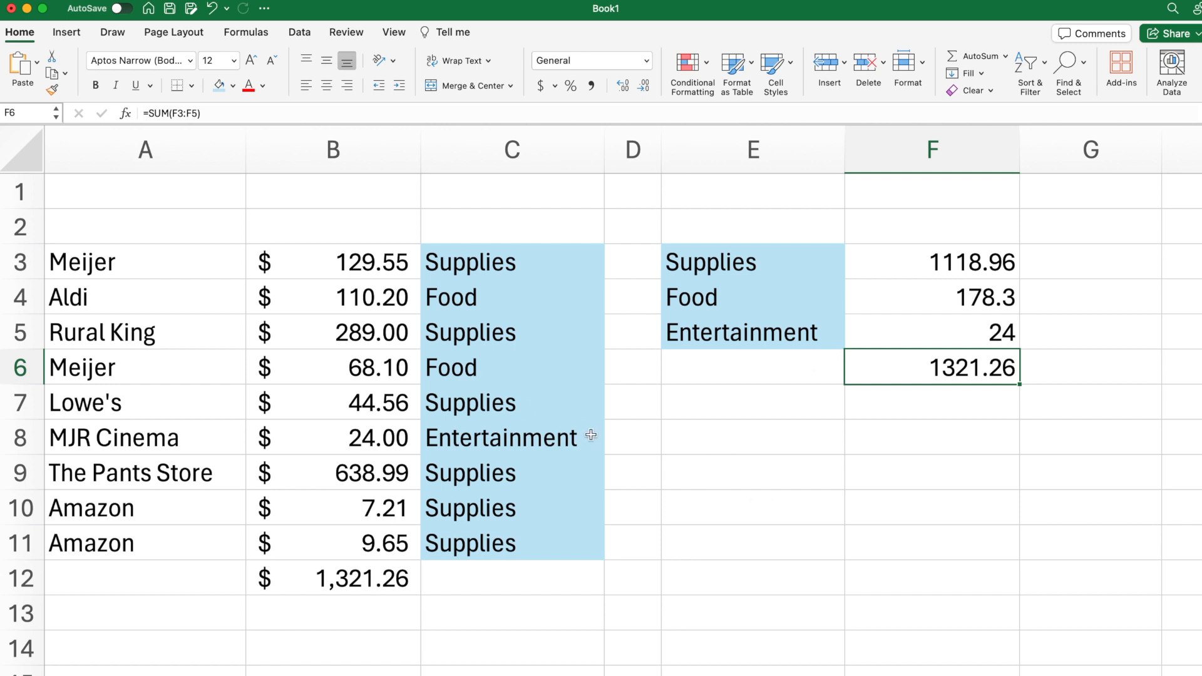
Step: Change the Aldi purchase's category in C4 to Supplies by copying it from C3
left_click(469, 298)
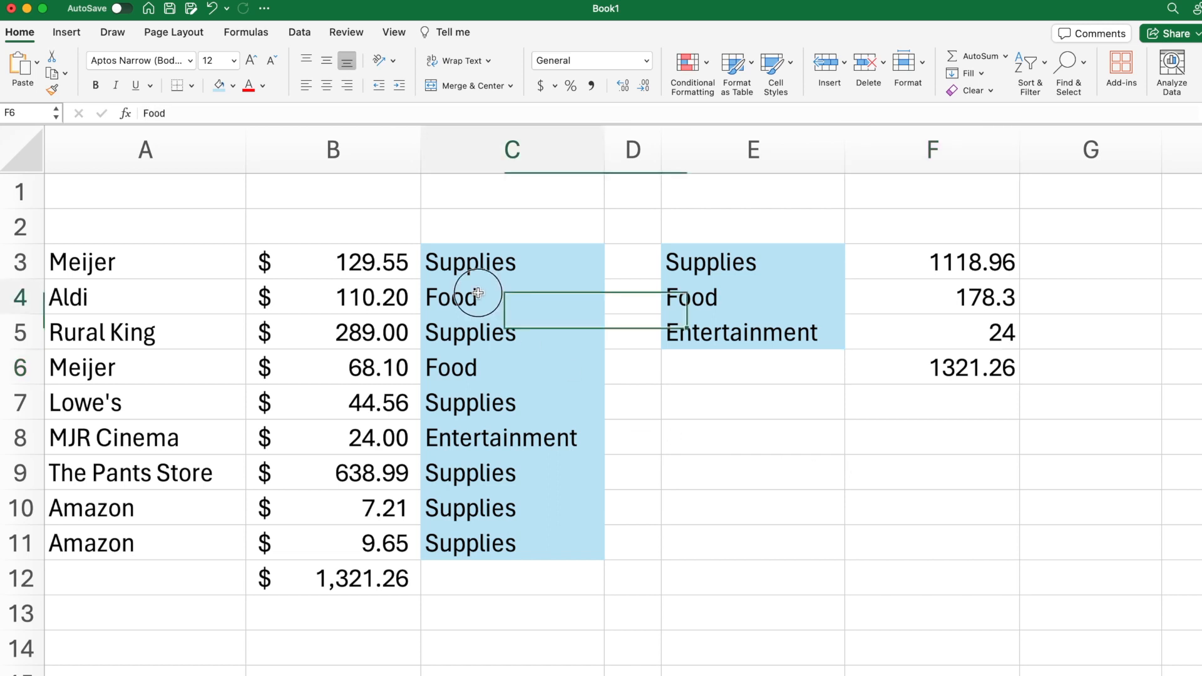
key("super+c")
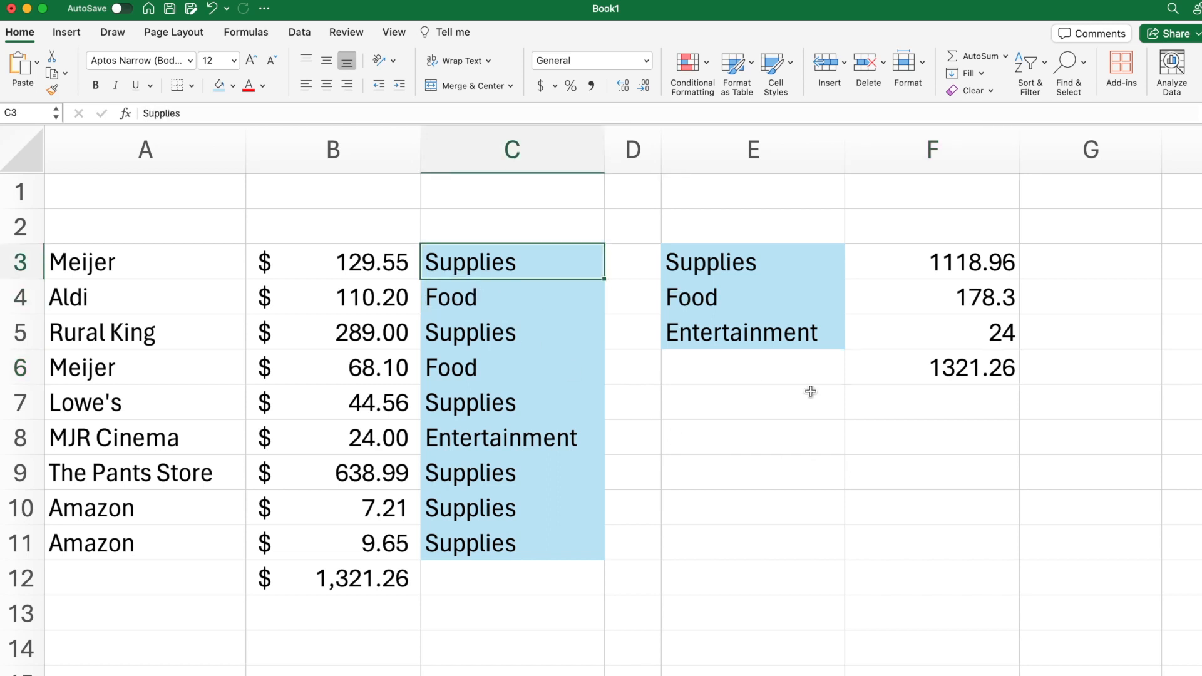
key("Down")
key("super+v")
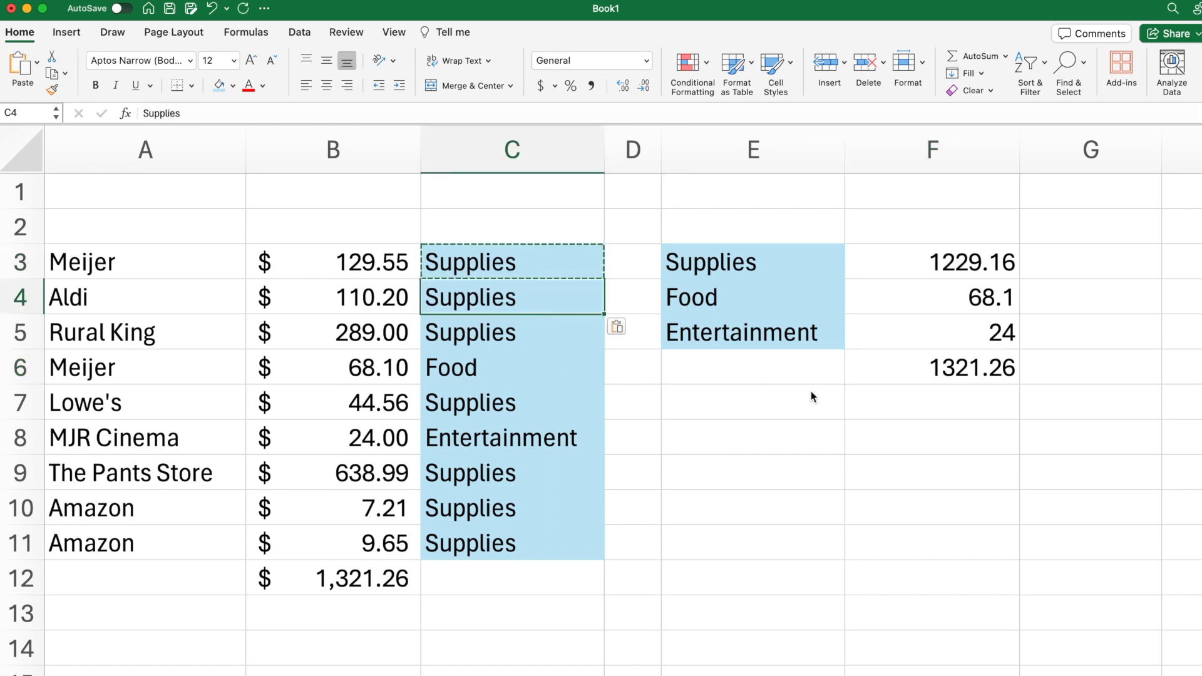
key("Escape")
left_click(877, 291)
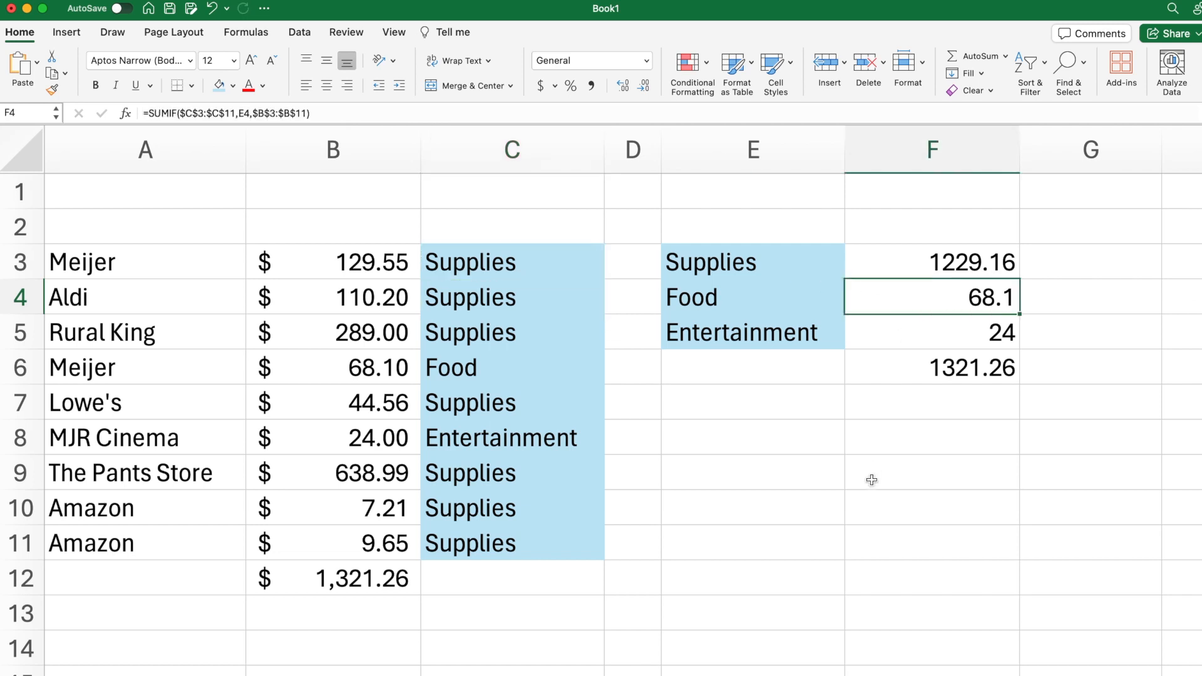
Step: Begin a SUMIFS formula in F8 with the purchase amounts B3:B11 as the sum range
left_click(752, 438)
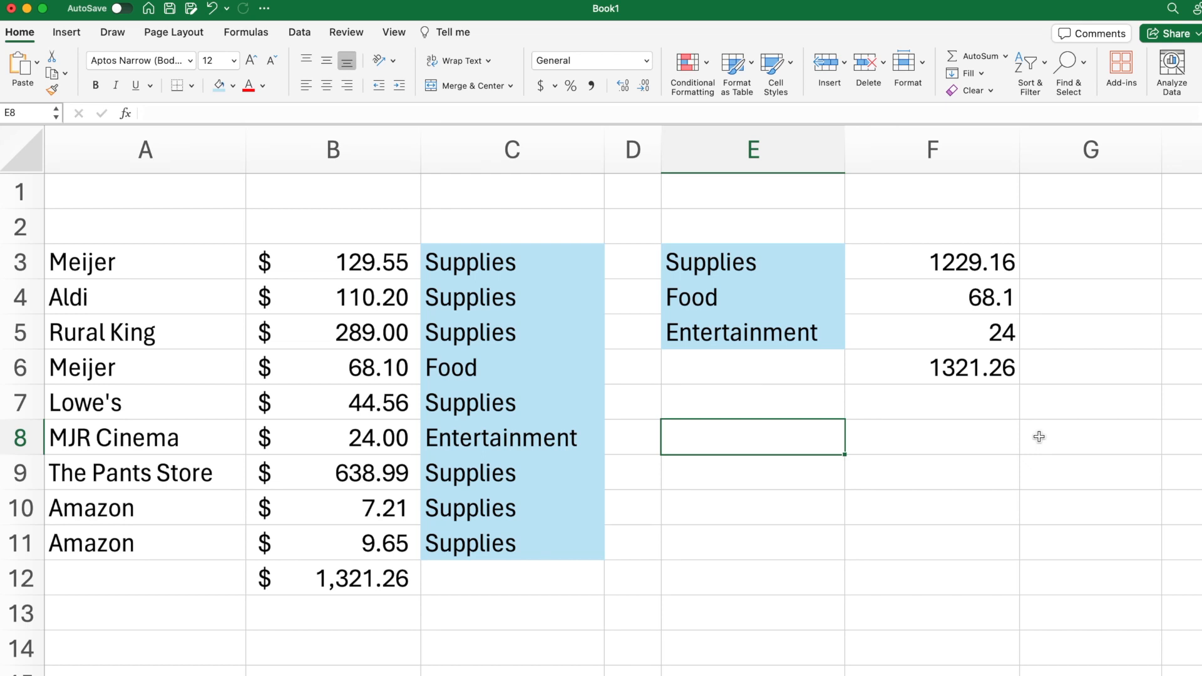
type("=")
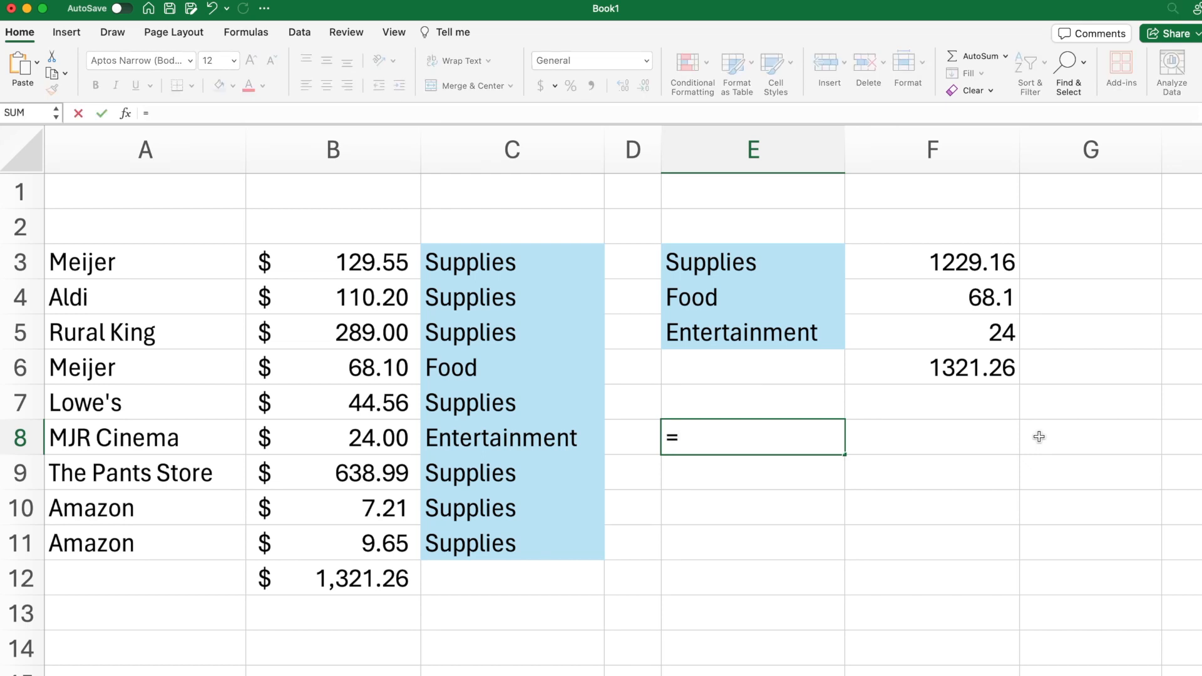
key("Escape")
key("Right")
type("=SUM")
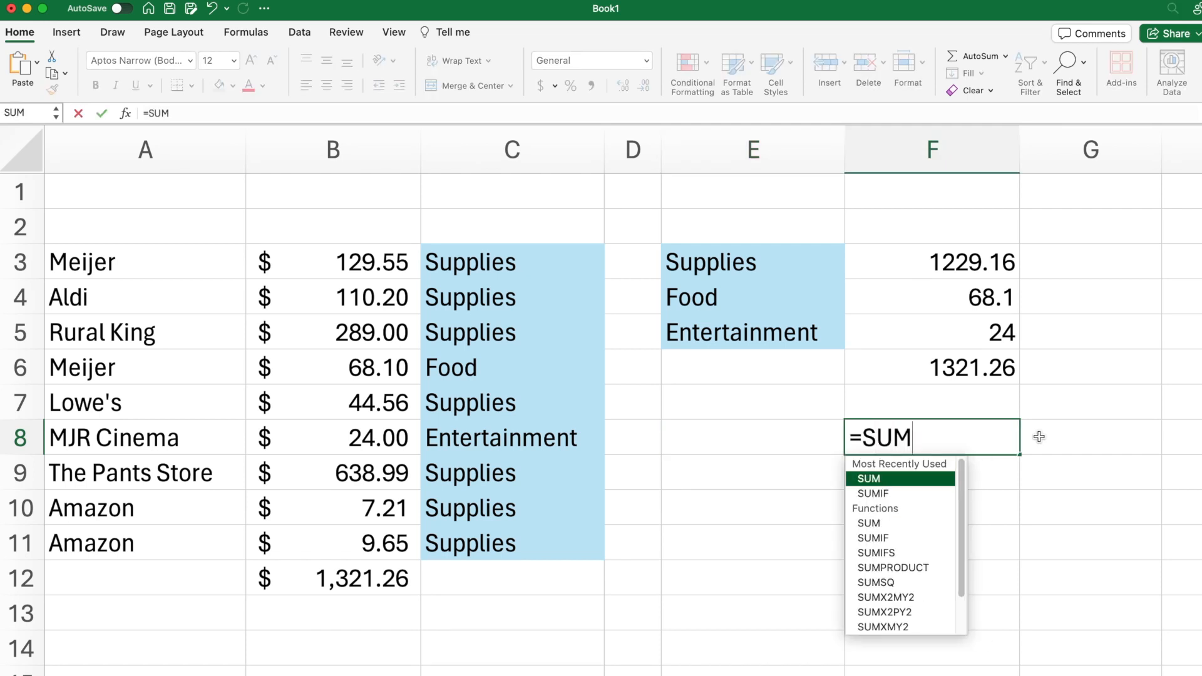
type("IFS(")
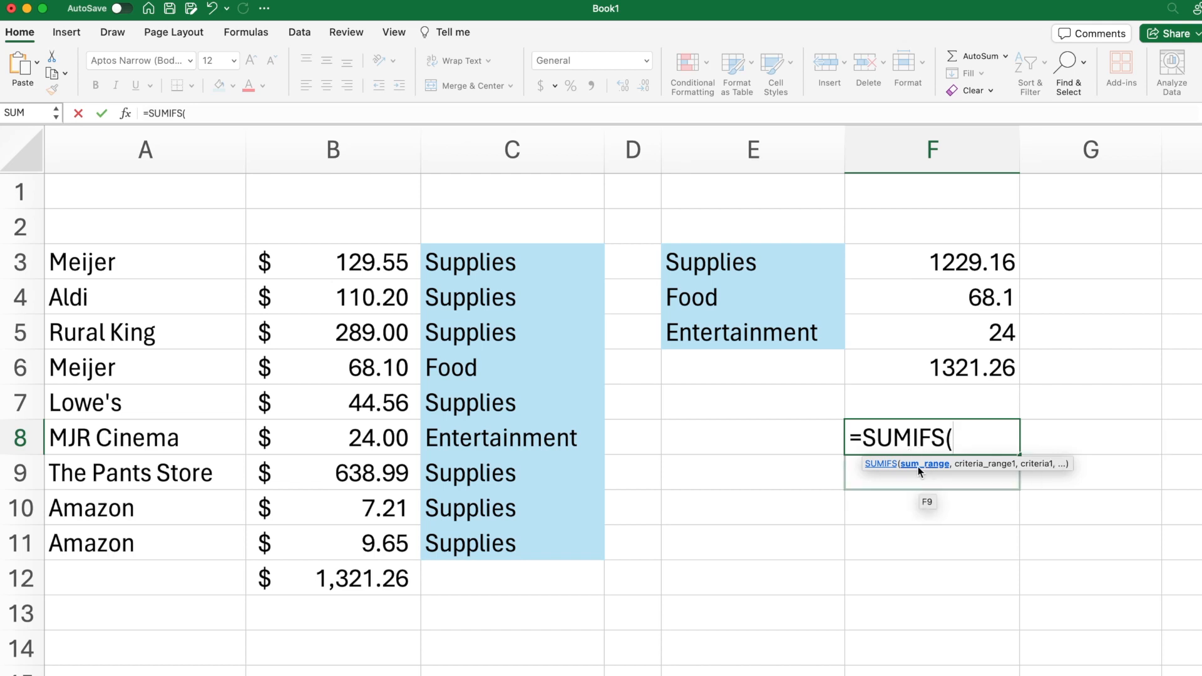
left_click_drag(336, 266, 353, 541)
type(",")
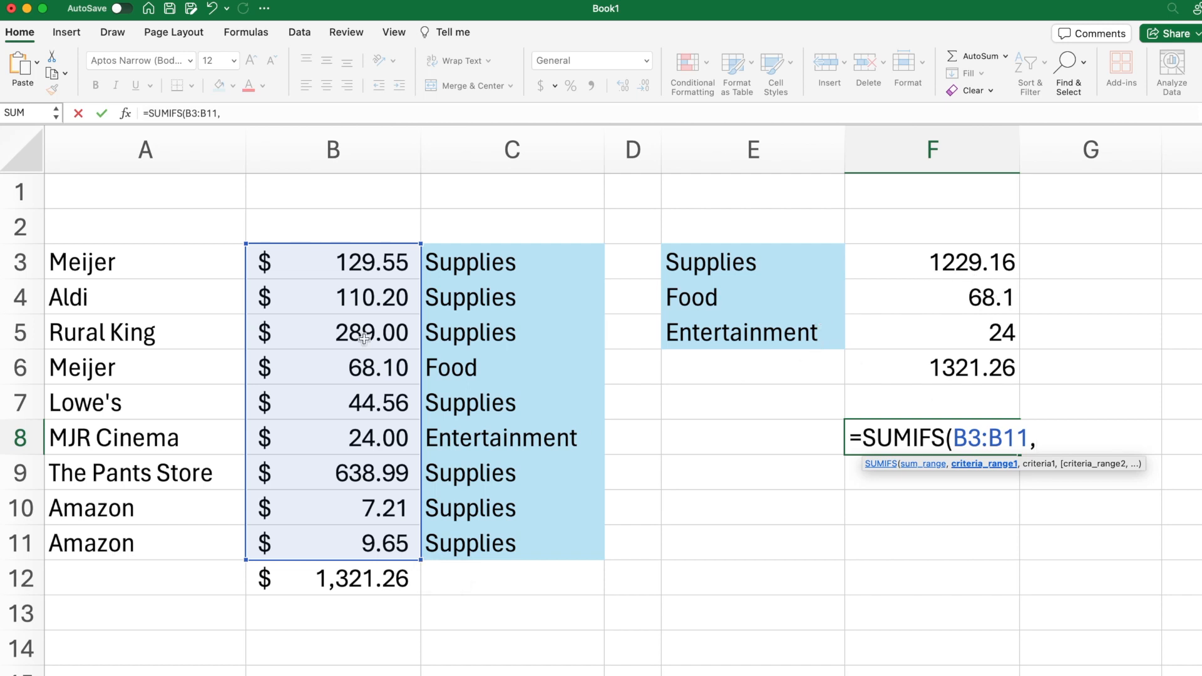
Step: Add the store names A3:A11 as the first criteria range of the SUMIFS formula
left_click(126, 267)
left_click_drag(127, 267, 117, 546)
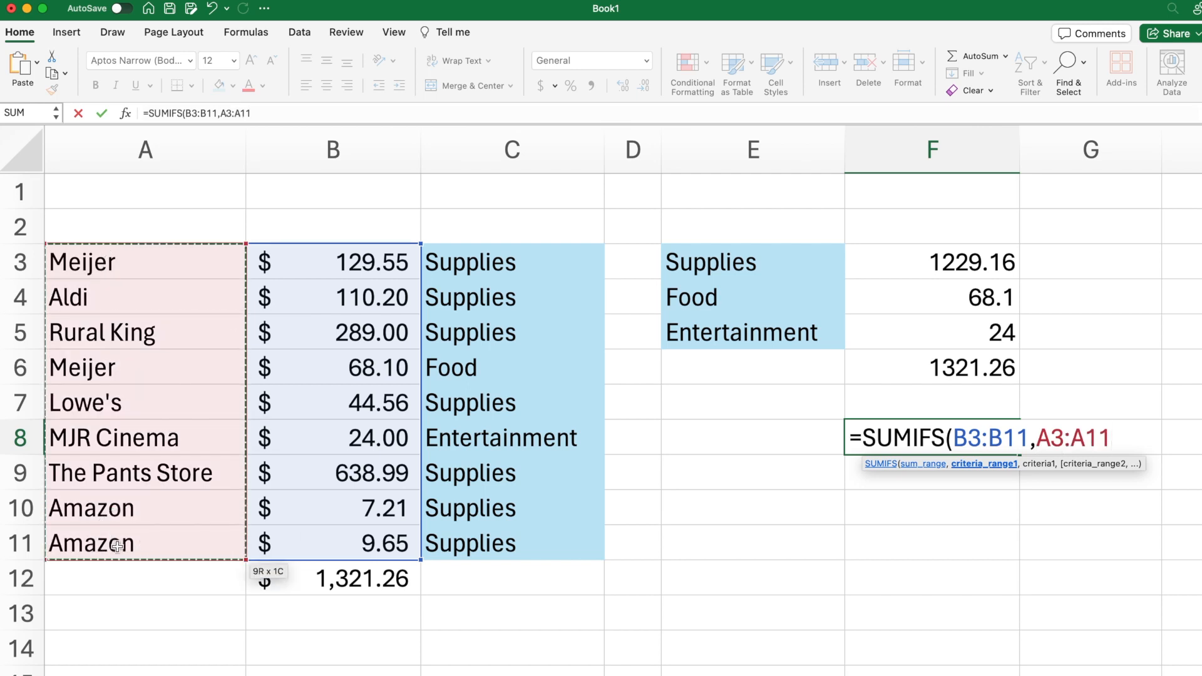
type(",")
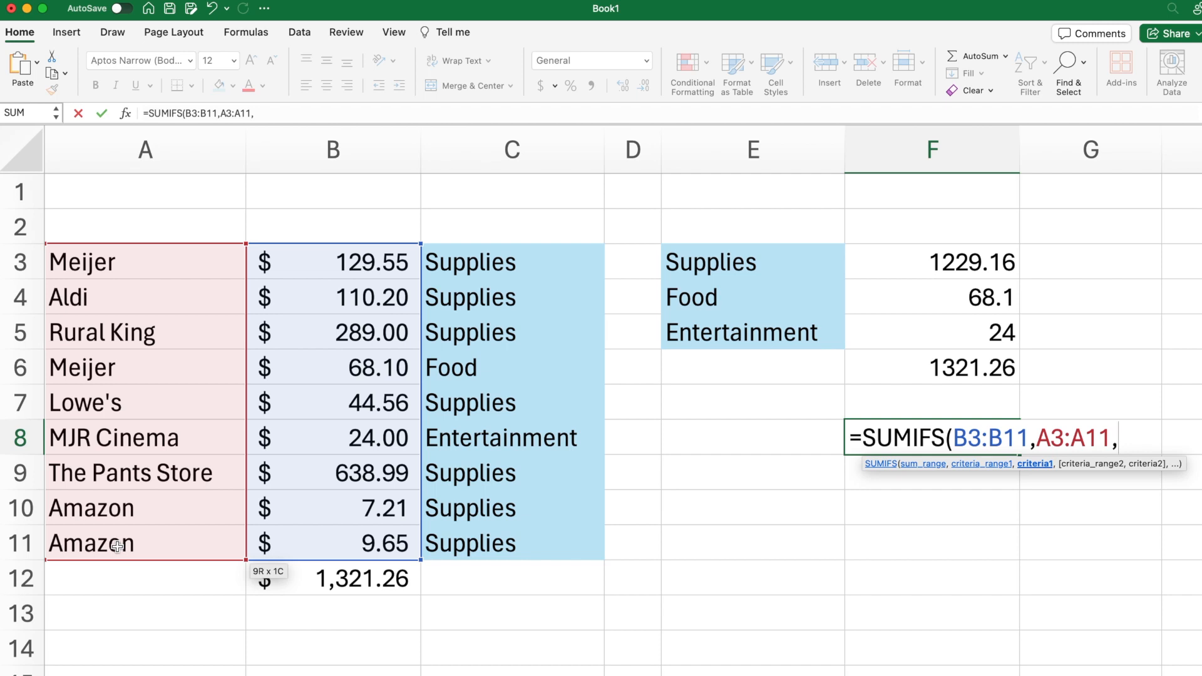
Step: Enter "Supplies" as the first criterion of the SUMIFS formula
type("\"")
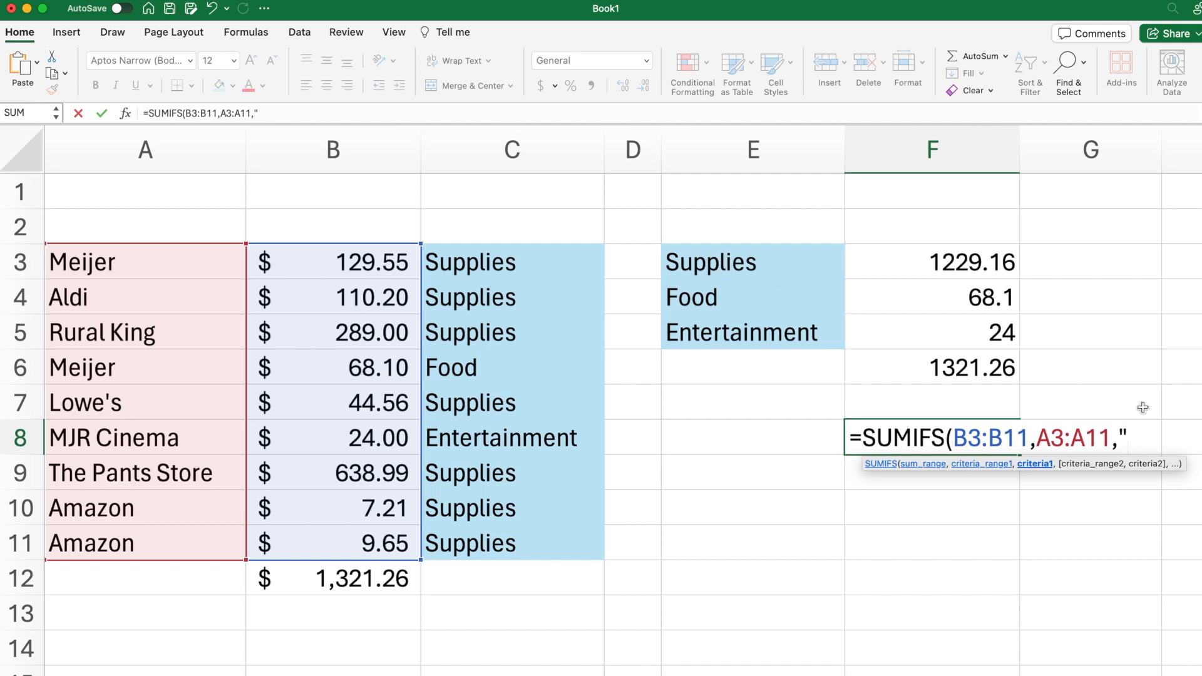
type("Supplies,")
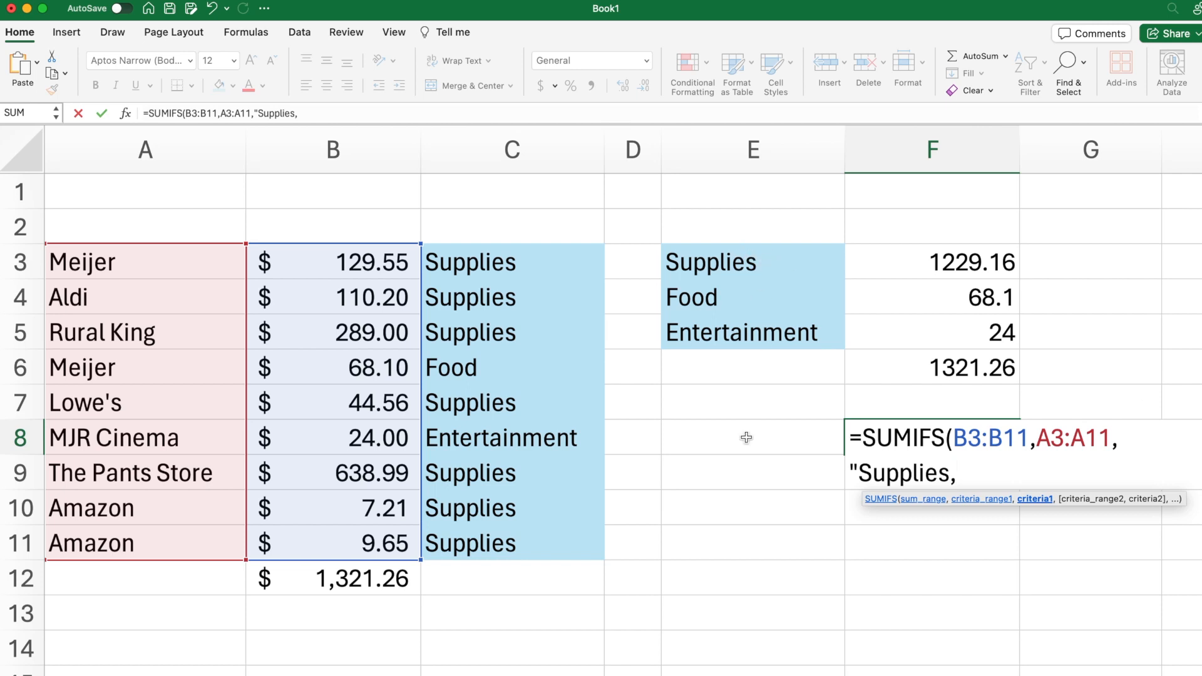
key("BackSpace")
type("\",")
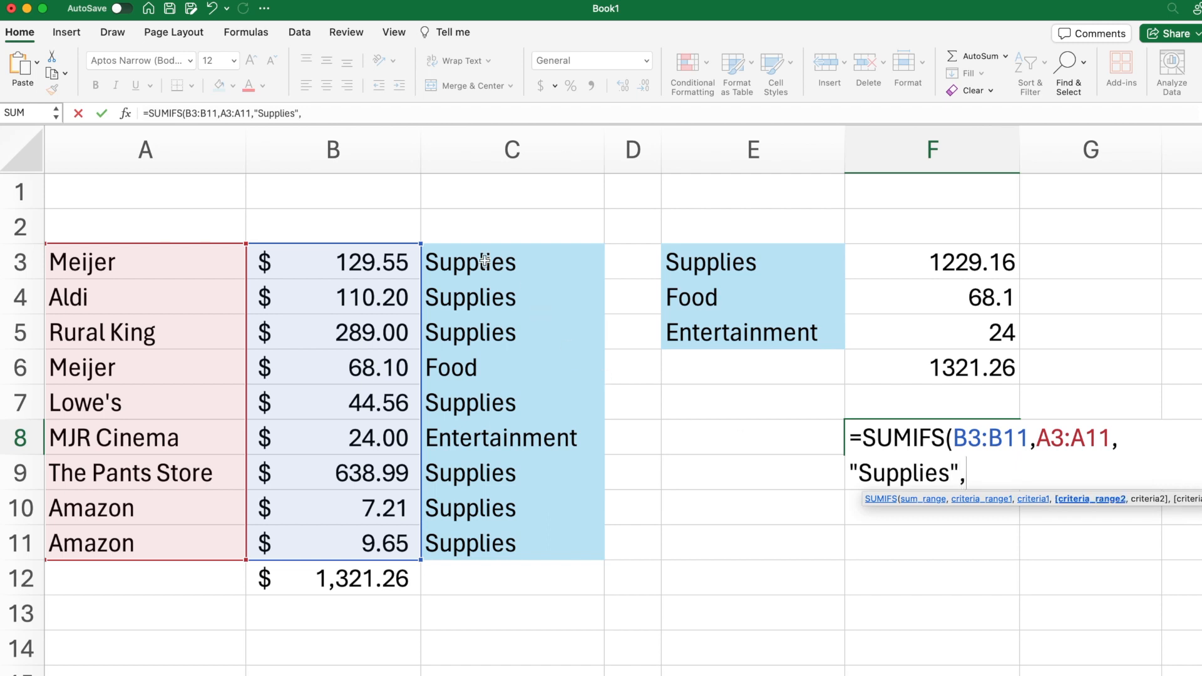
Step: Replace the first criterion of the SUMIFS formula in F8 with the store name "Meijer"
key("BackSpace")
key("BackSpace")
key("BackSpace")
key("BackSpace")
key("BackSpace")
key("BackSpace")
key("BackSpace")
key("BackSpace")
key("BackSpace")
key("BackSpace")
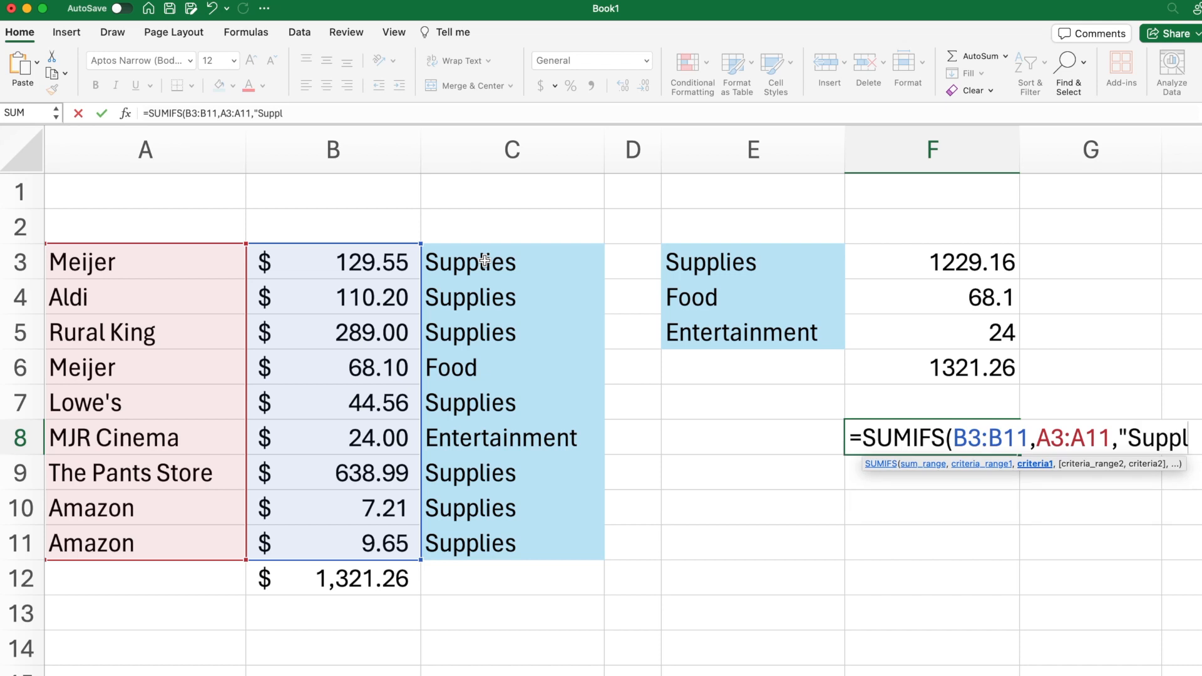
type("Mei")
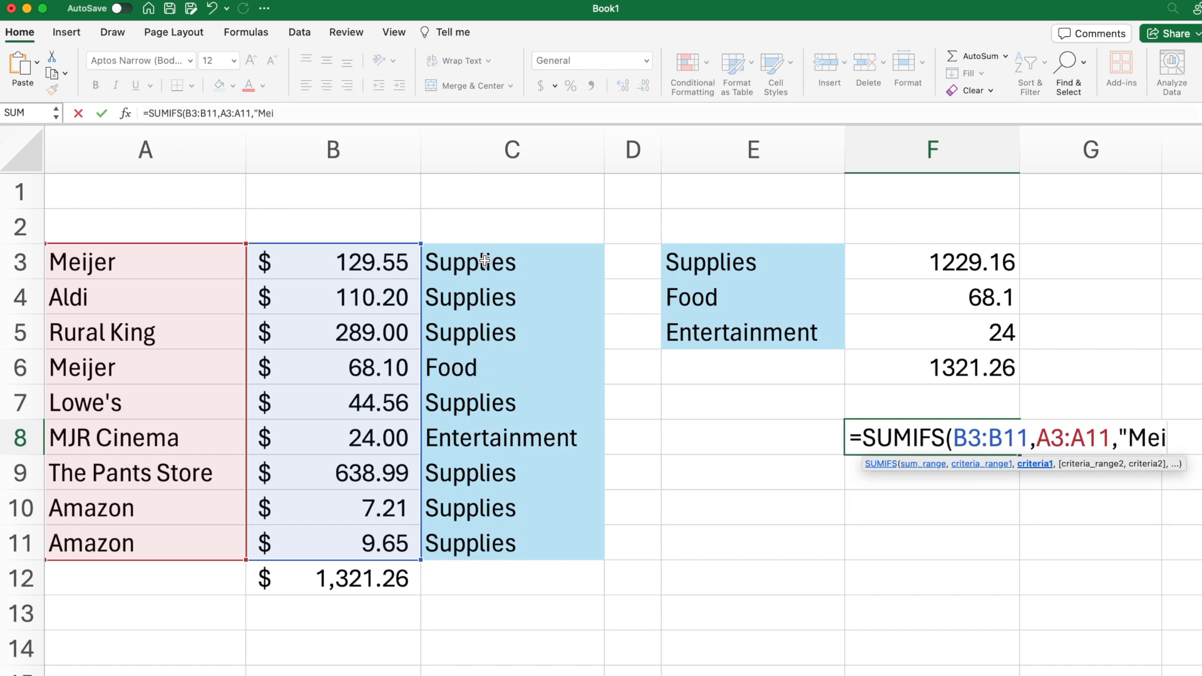
type("jer\",")
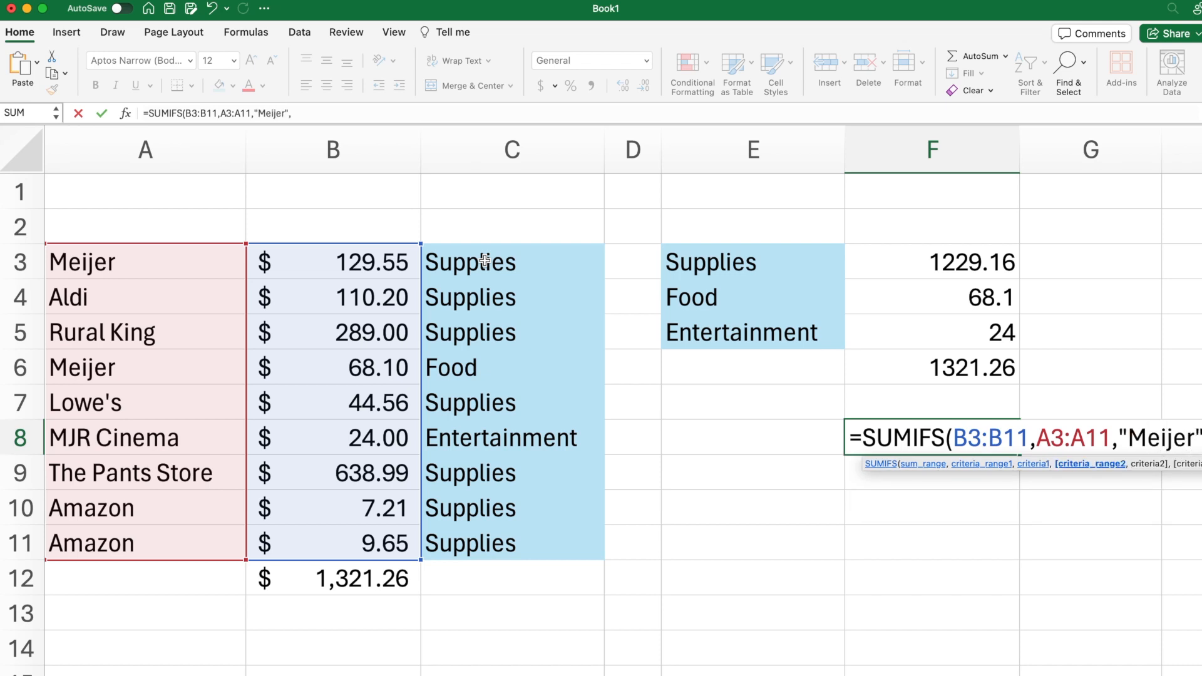
Step: Add the categories C3:C11 as the second criteria range with the criterion "Supplies" and complete the SUMIFS formula
left_click_drag(502, 258, 494, 541)
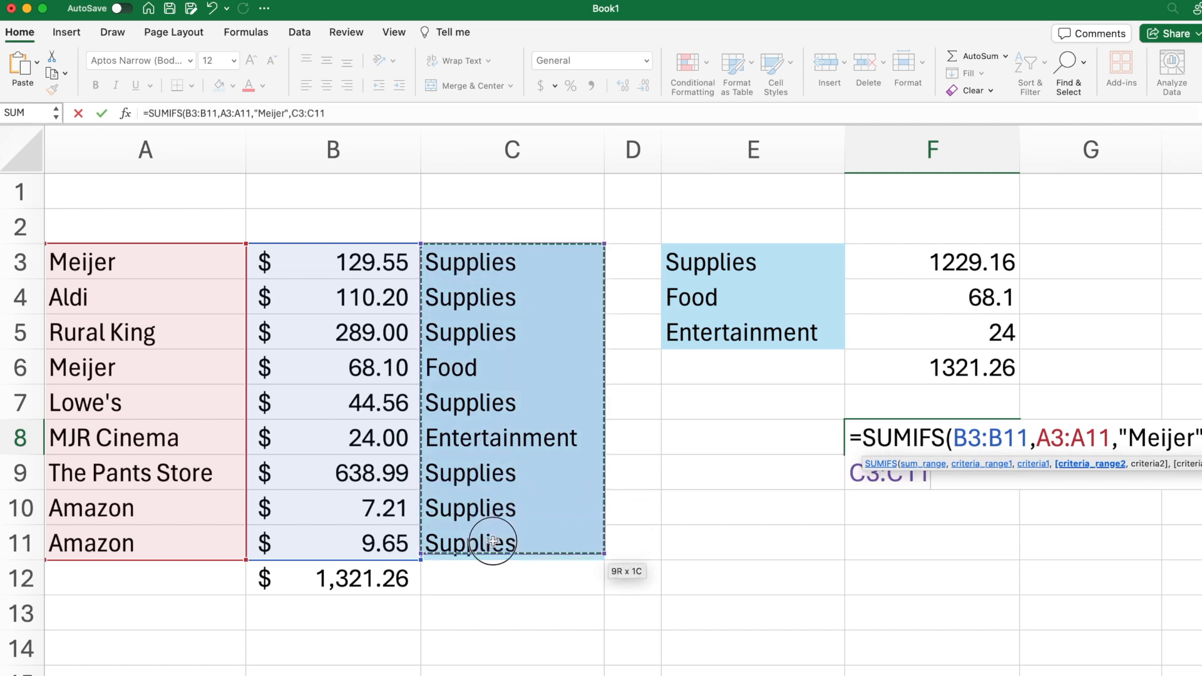
type(",")
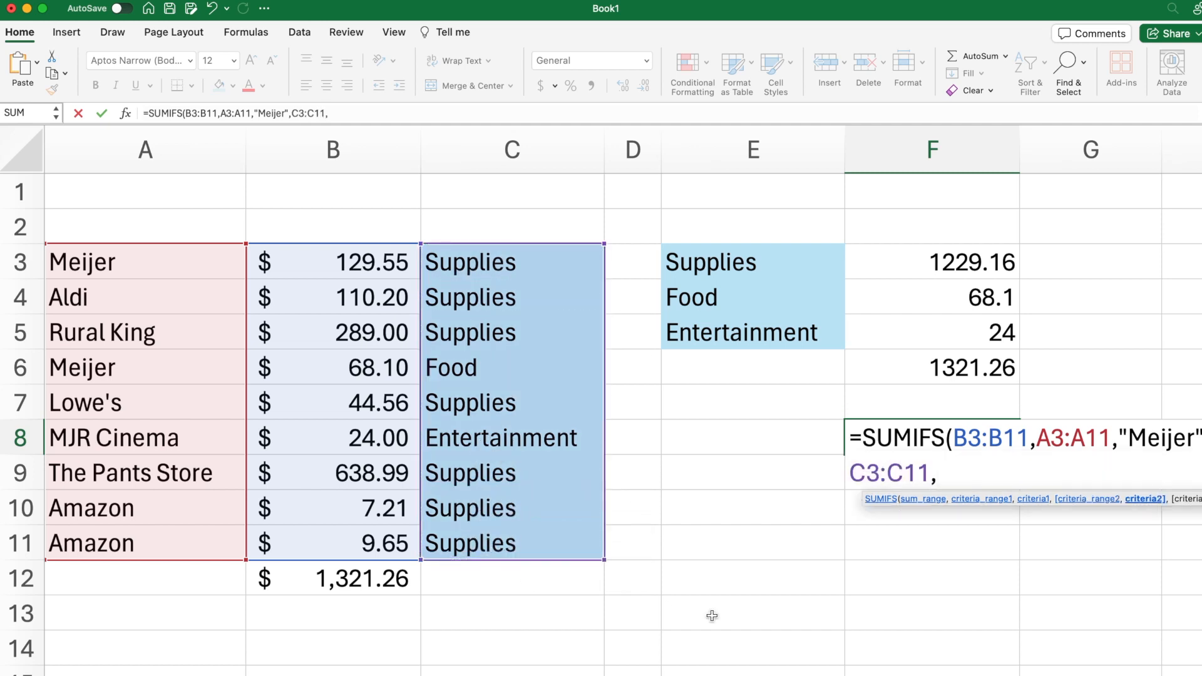
type("\"Suppl")
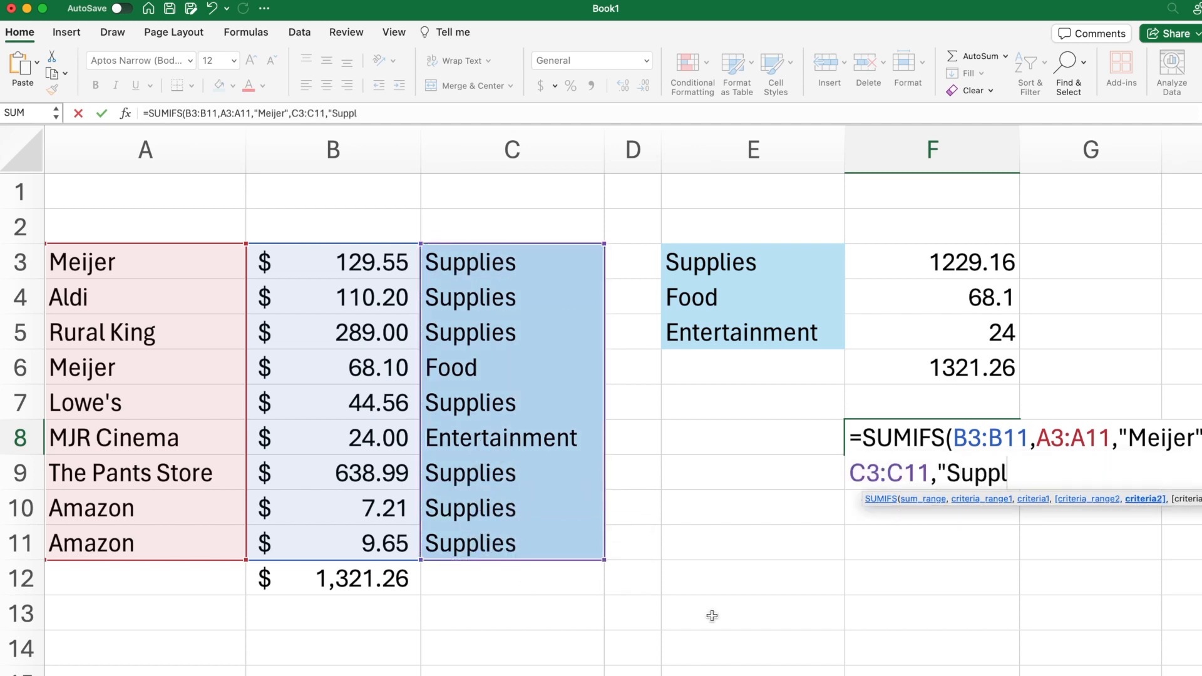
type("ies\")")
key("Return")
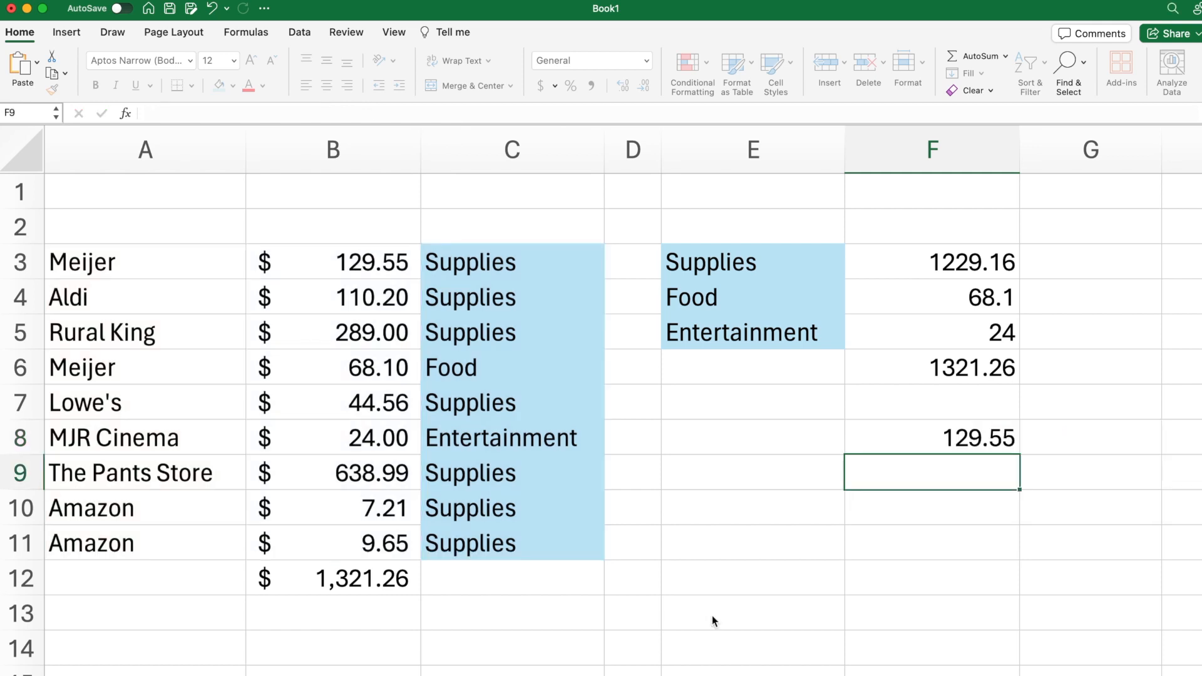
Step: Check the SUMIFS formula in F8 against the store and category columns and the Meijer purchase in row 3
key("Up")
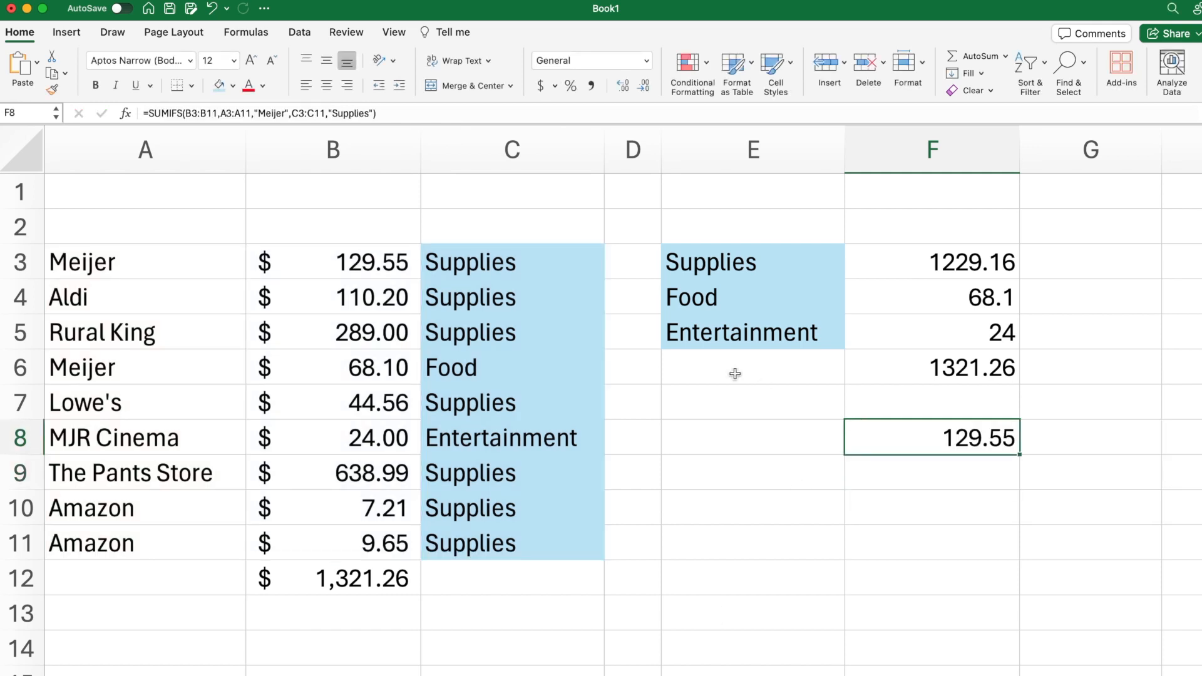
left_click_drag(196, 258, 182, 560)
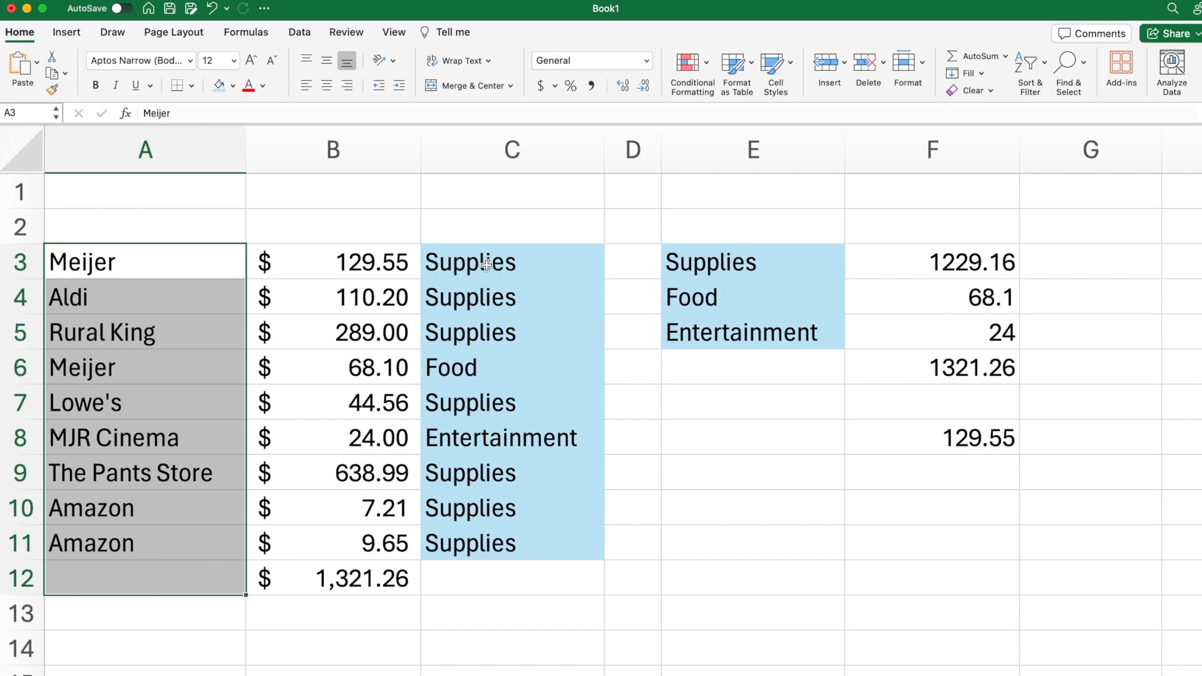
left_click_drag(487, 263, 464, 545)
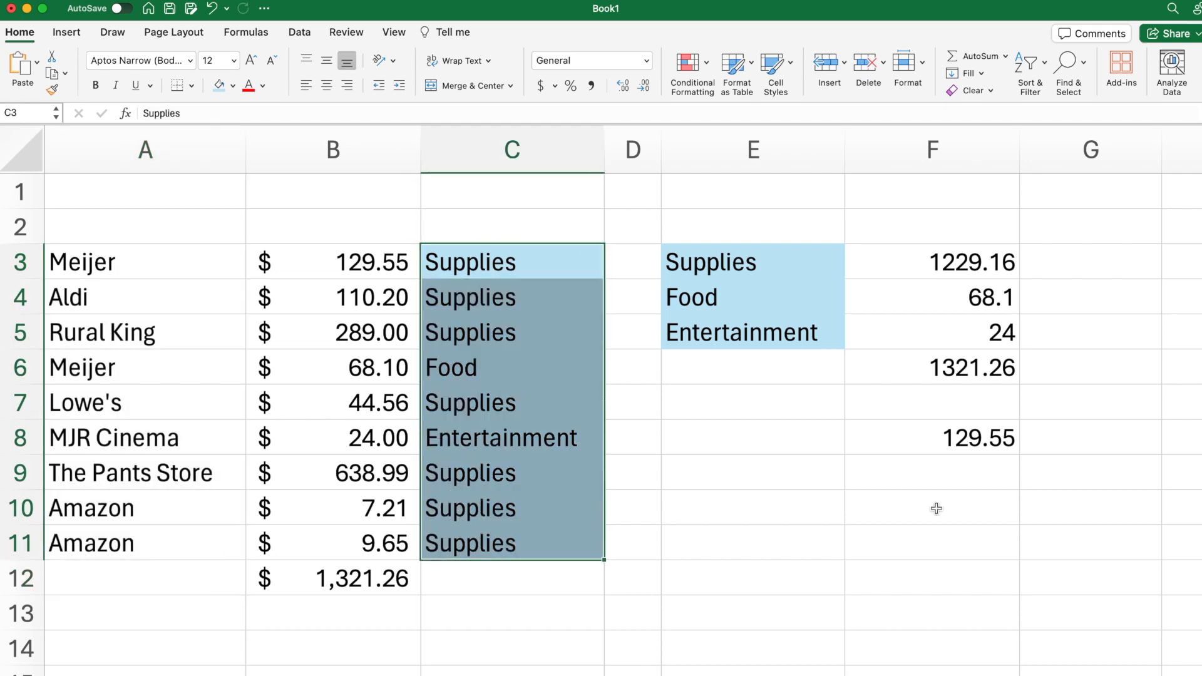
left_click(908, 450)
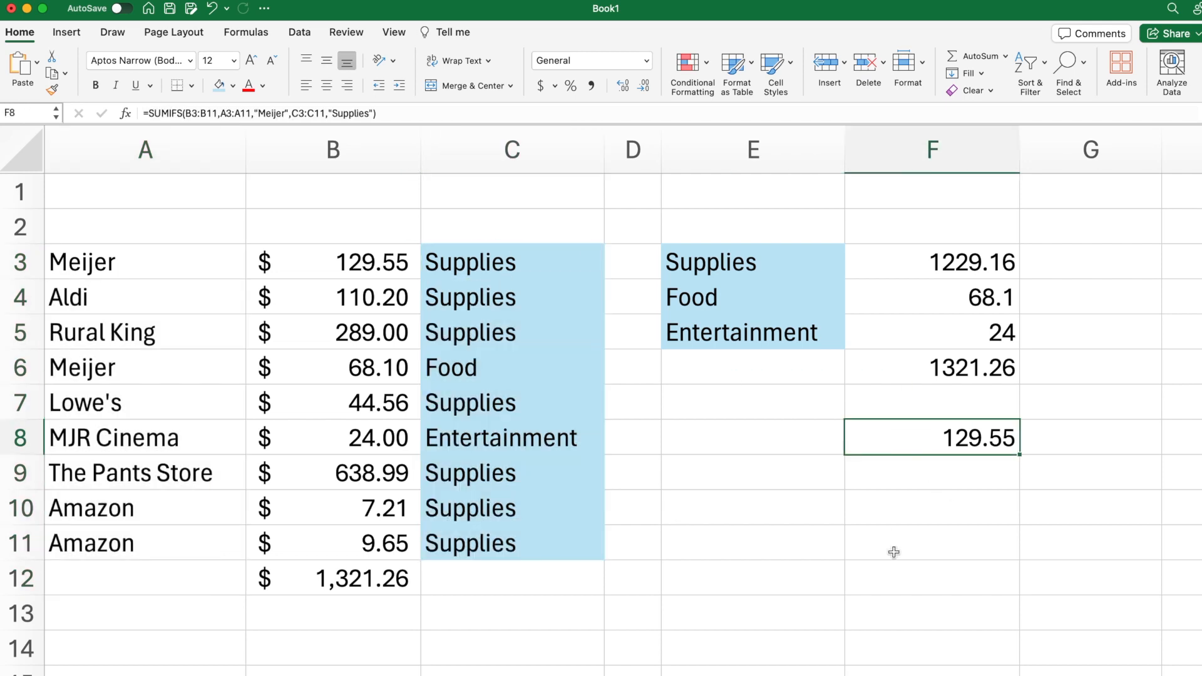
left_click(355, 256)
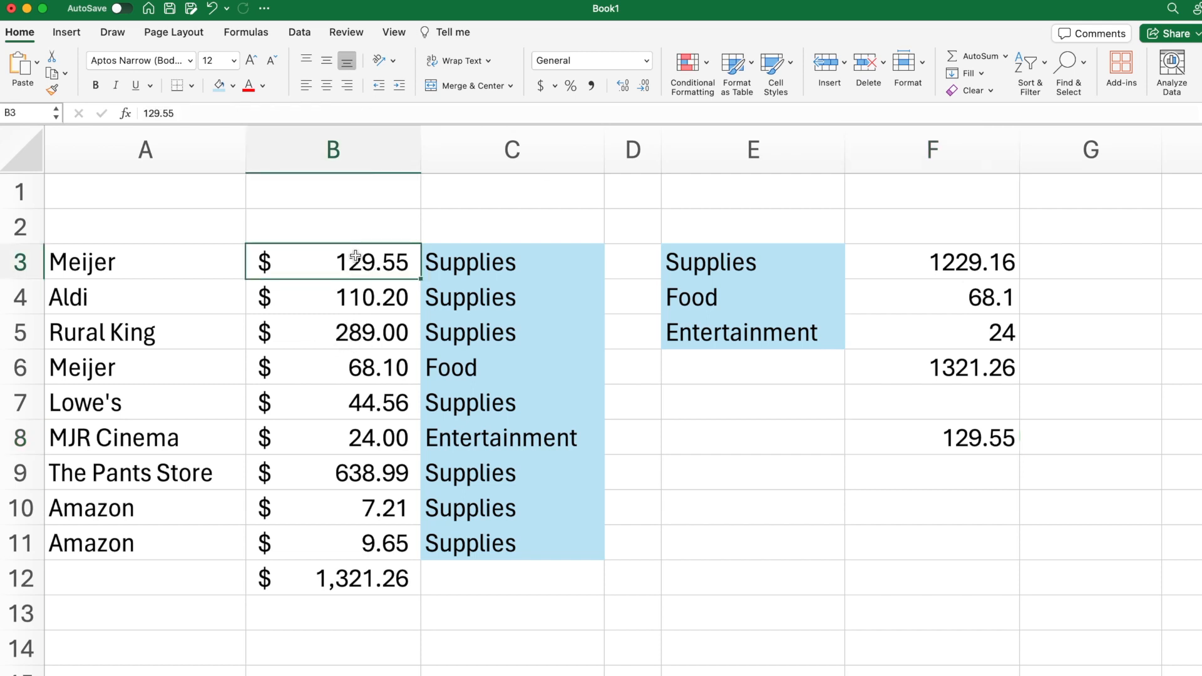
left_click(146, 259)
left_click(488, 259)
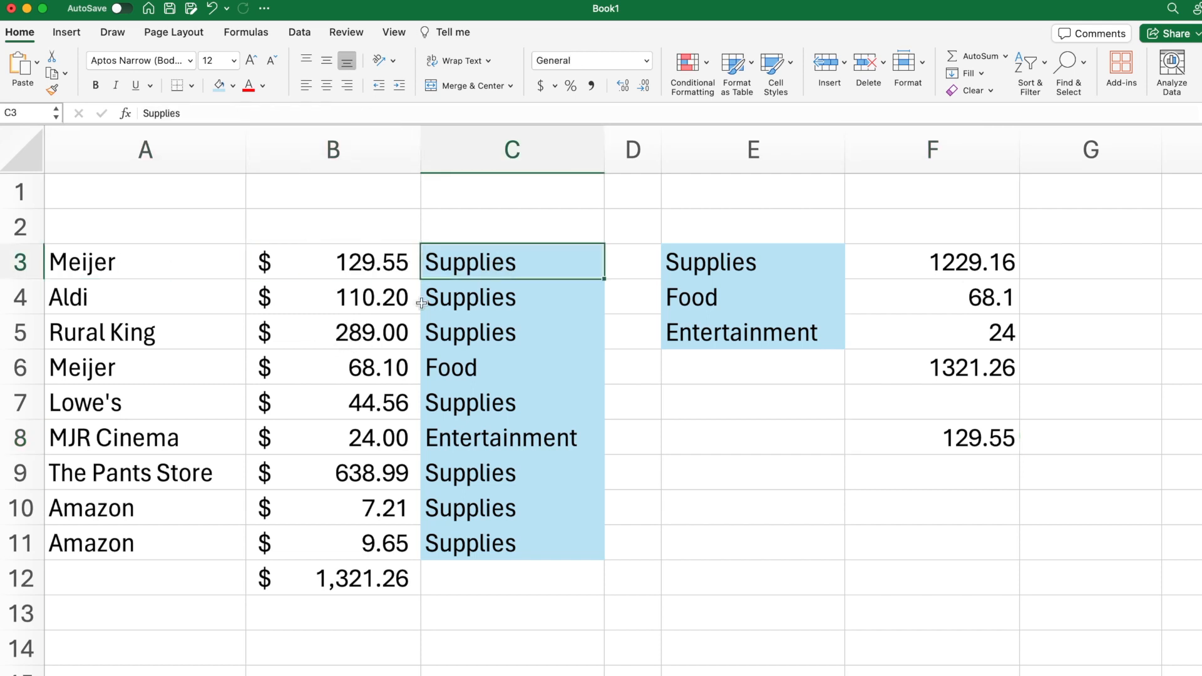
Step: Change the category of the Meijer purchase in C6 to Supplies
left_click(510, 368)
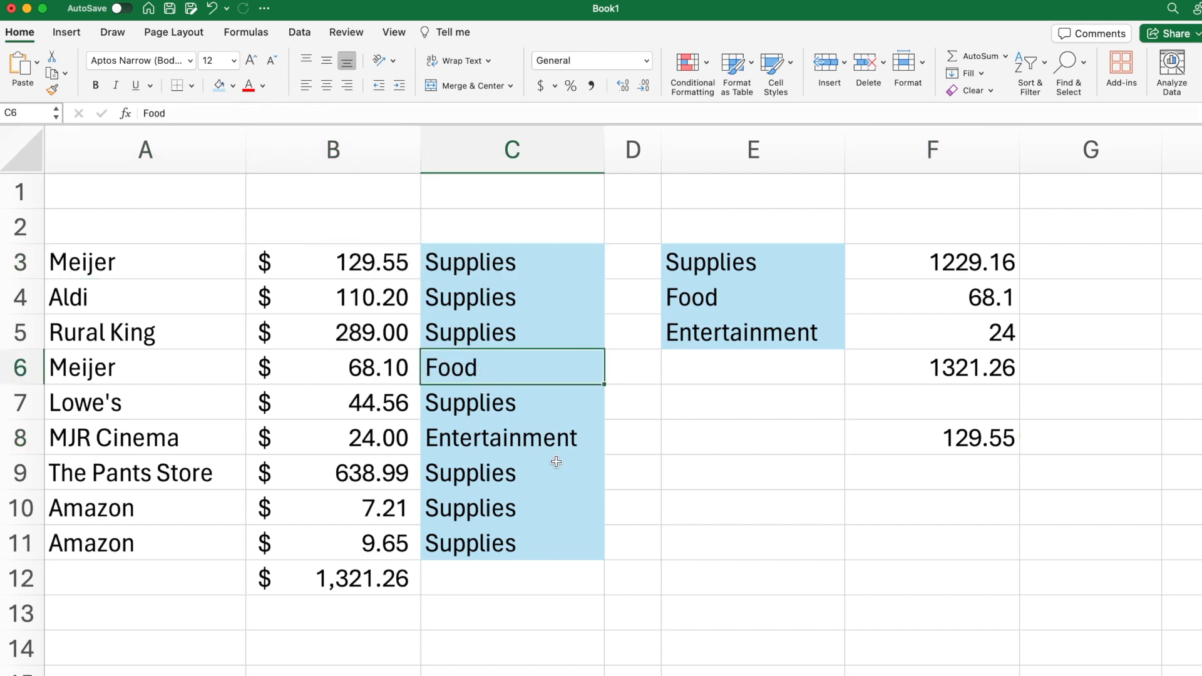
type("Supplies")
key("Return")
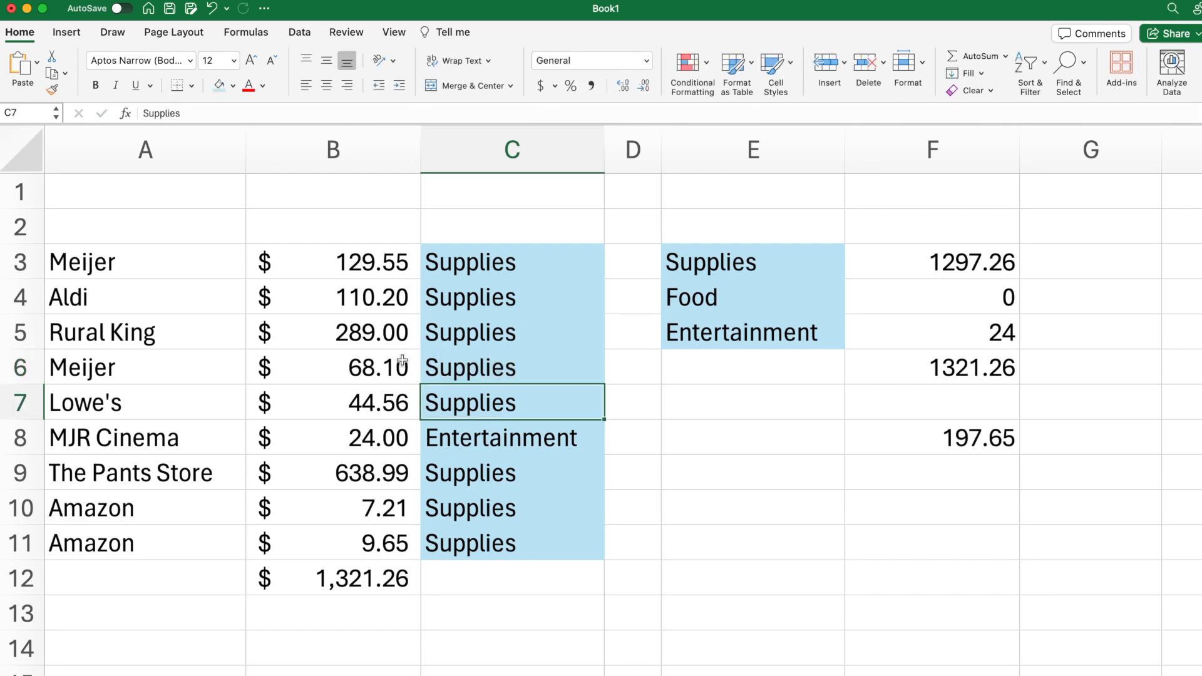
Step: Compare the two Meijer purchase amounts in B3 and B6 with the SUMIFS result in F8
left_click(379, 367)
right_click(382, 275)
left_click(362, 381)
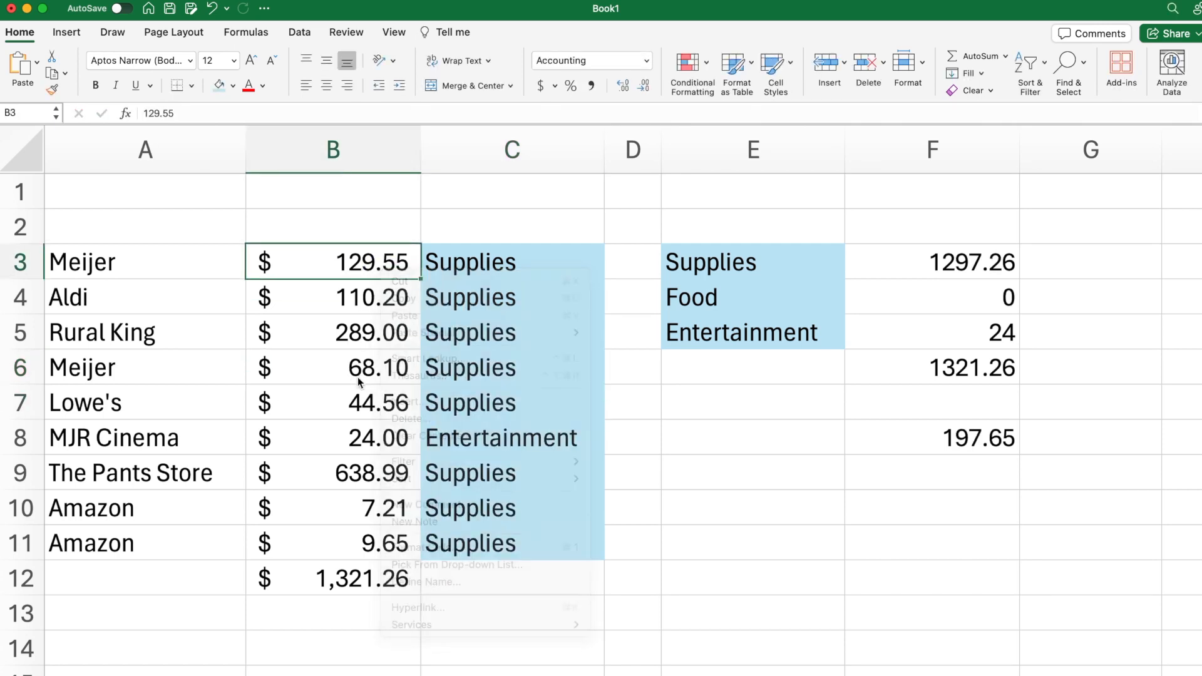
left_click(359, 370, "super")
left_click(993, 440)
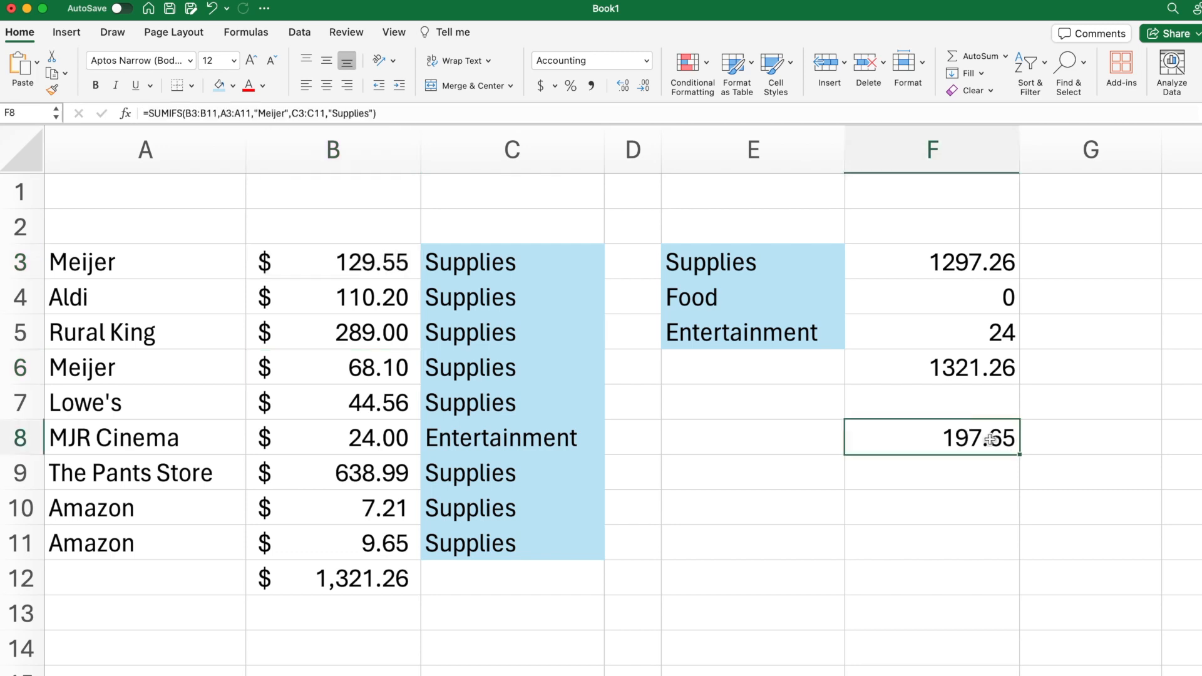